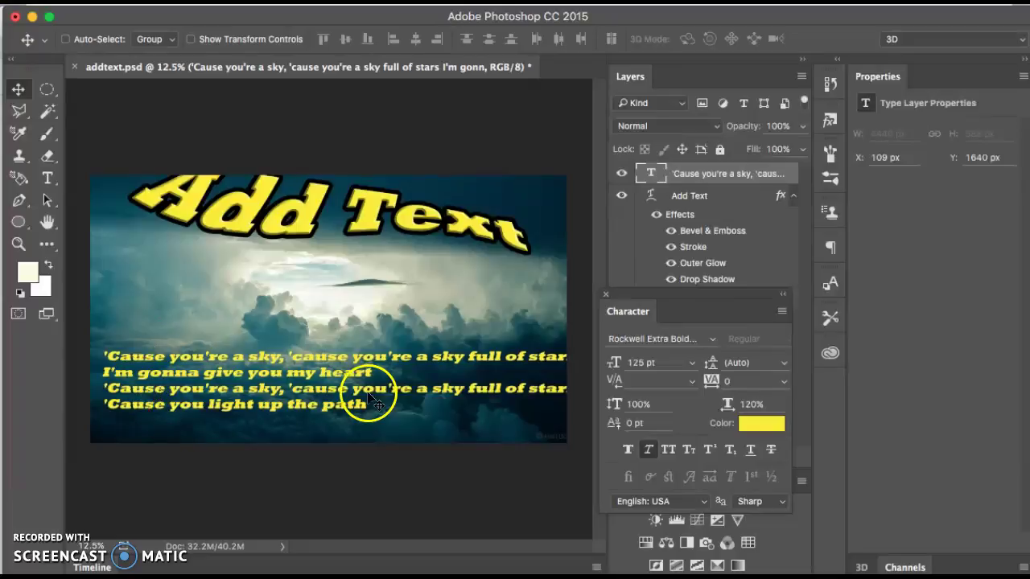
Step: Place the text cursor in the lyrics block and display the Paragraph Styles over the canvas
{"action": "left_click", "coordinate": [48, 178]}
{"action": "left_click", "coordinate": [470, 358]}
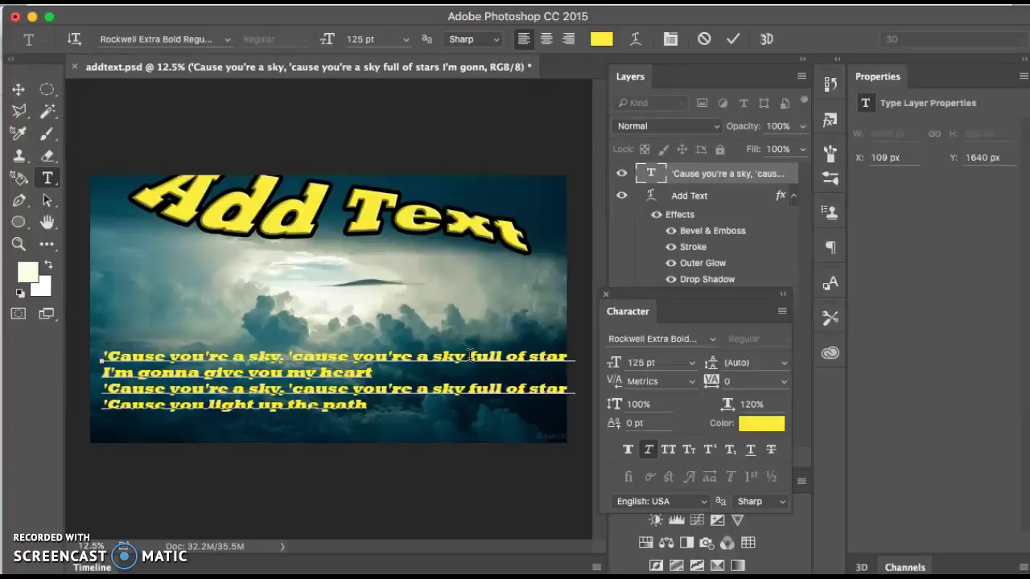
{"action": "left_click", "coordinate": [490, 402]}
{"action": "left_click", "coordinate": [308, 384]}
{"action": "left_click", "coordinate": [531, 1]}
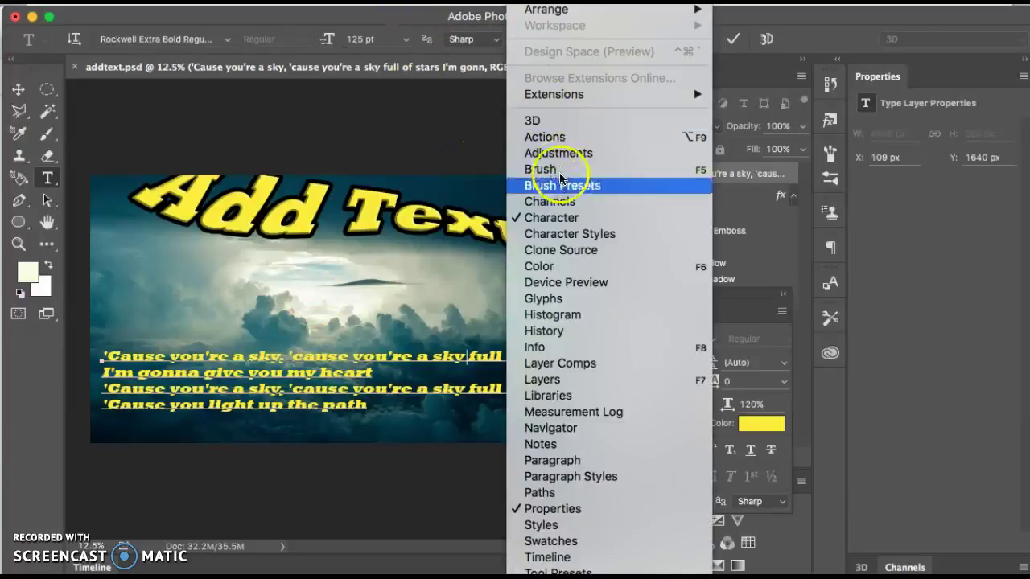
{"action": "left_click", "coordinate": [564, 476]}
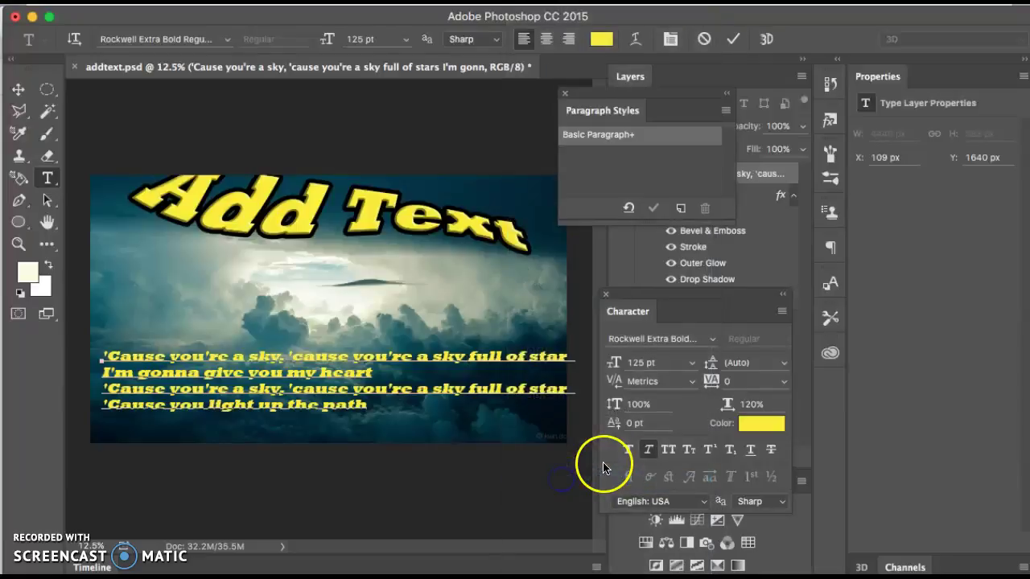
{"action": "left_click_drag", "start_coordinate": [582, 95], "coordinate": [358, 158]}
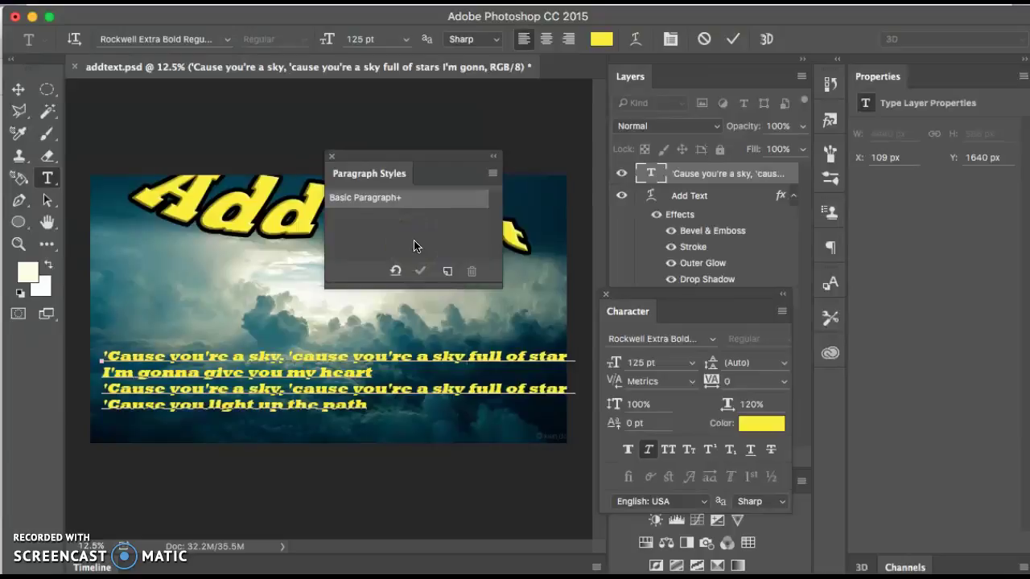
Step: Create a new paragraph style, apply it to the first lyrics line, and name it Lyrics
{"action": "left_click", "coordinate": [447, 271]}
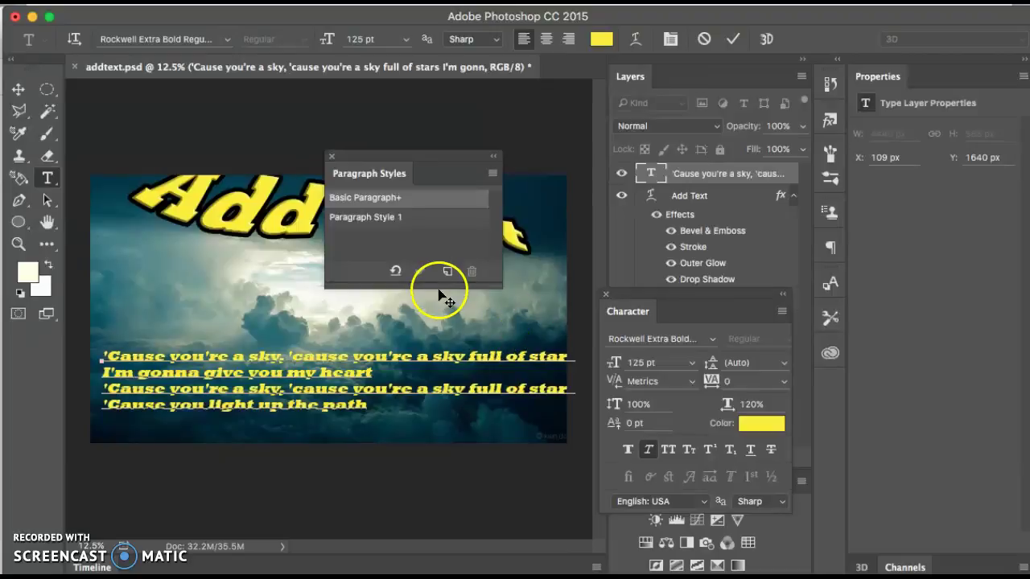
{"action": "left_click", "coordinate": [395, 217]}
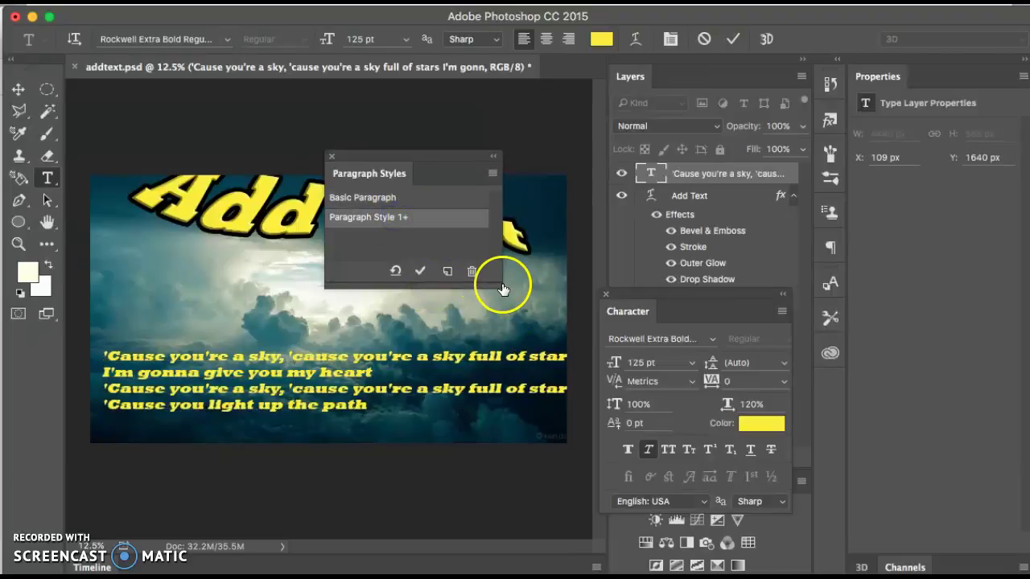
{"action": "left_click", "coordinate": [421, 222]}
{"action": "double_click", "coordinate": [423, 223]}
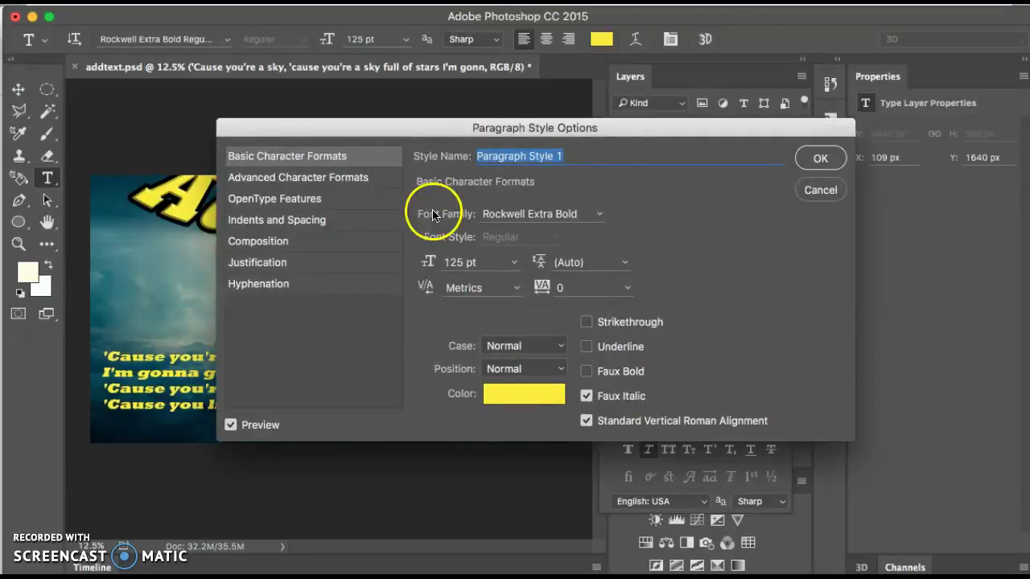
{"action": "left_click_drag", "start_coordinate": [647, 129], "coordinate": [572, 153]}
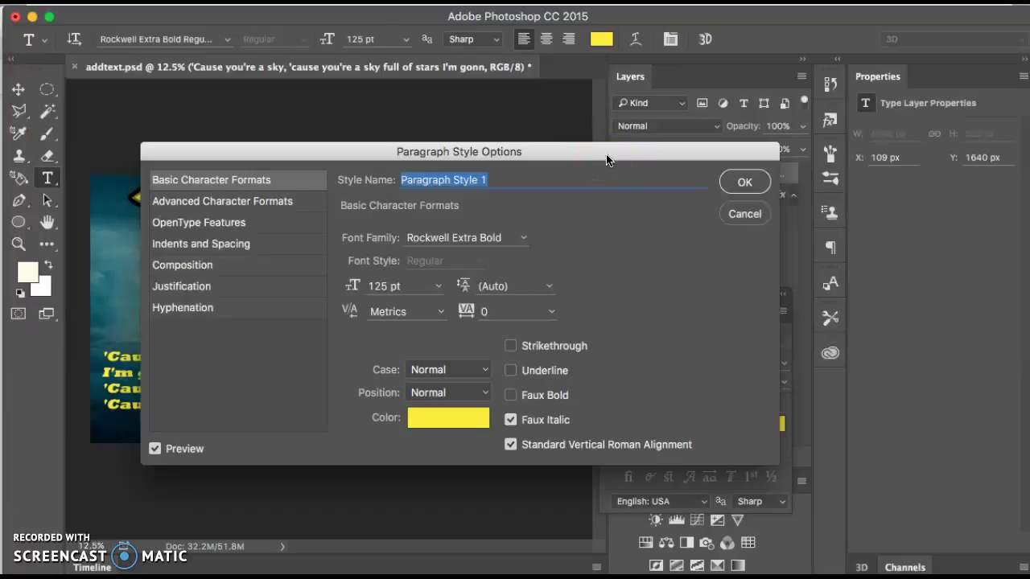
{"action": "type", "text": "Lyrics"}
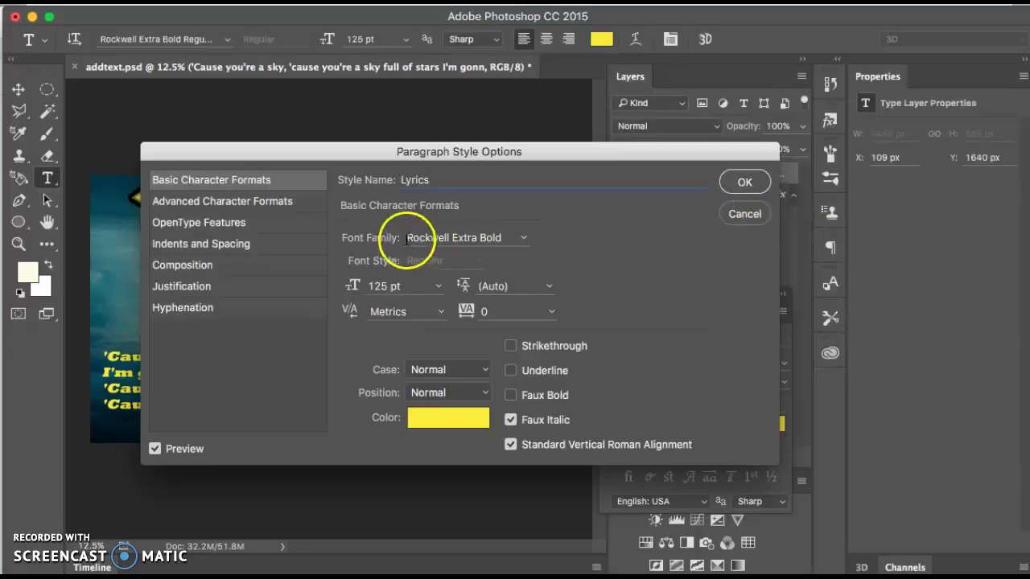
{"action": "left_click_drag", "start_coordinate": [423, 153], "coordinate": [609, 161]}
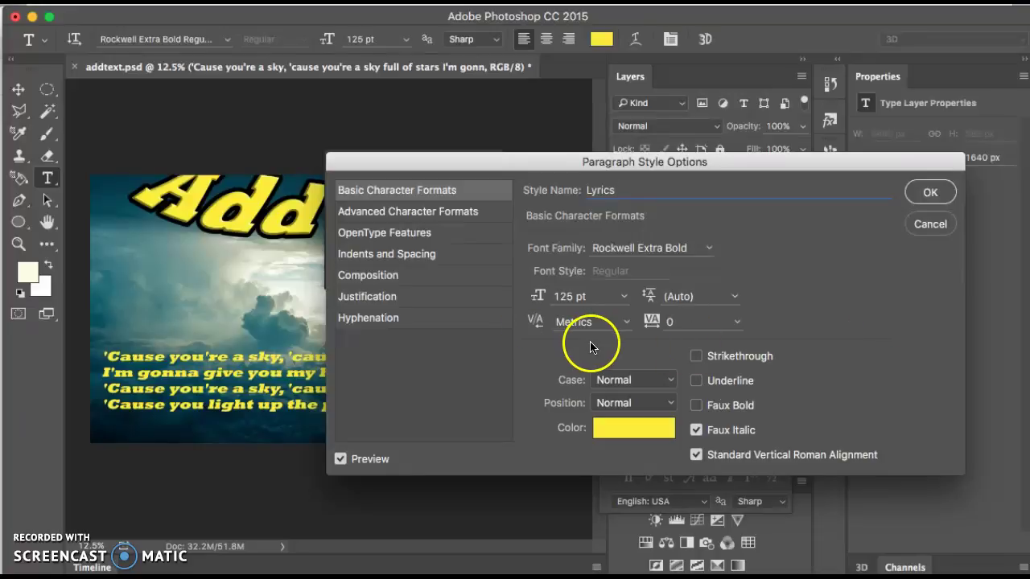
{"action": "left_click", "coordinate": [930, 193]}
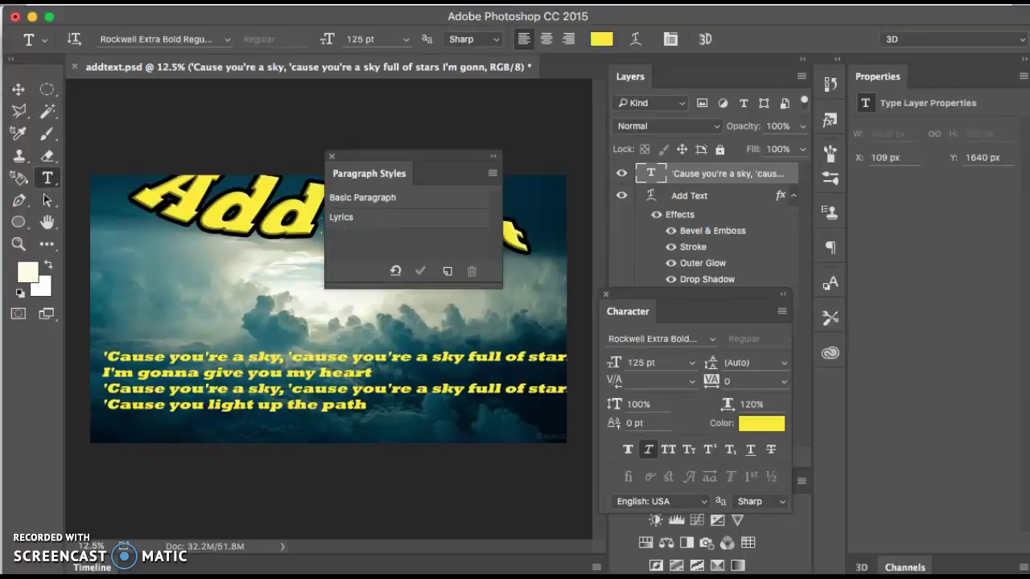
Step: Select all of the lyrics text and add another new paragraph style
{"action": "left_click", "coordinate": [18, 89]}
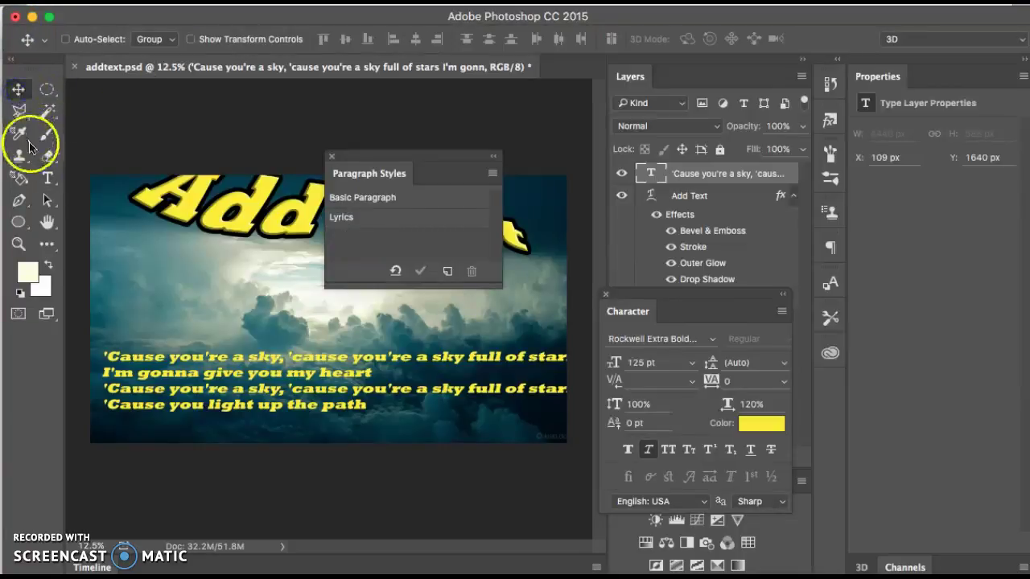
{"action": "left_click", "coordinate": [48, 178]}
{"action": "left_click", "coordinate": [259, 374]}
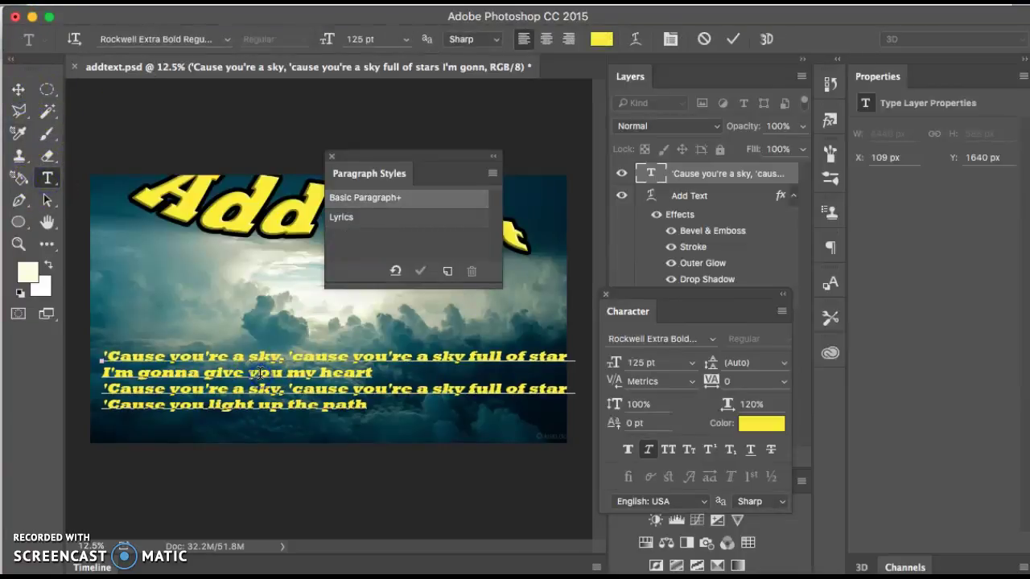
{"action": "key", "text": "super+a"}
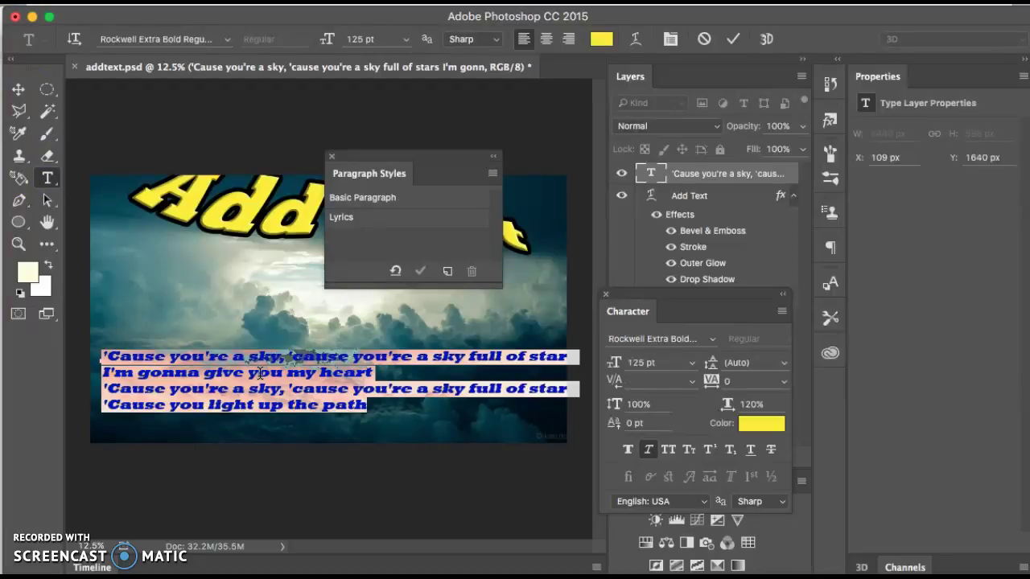
{"action": "left_click", "coordinate": [447, 271]}
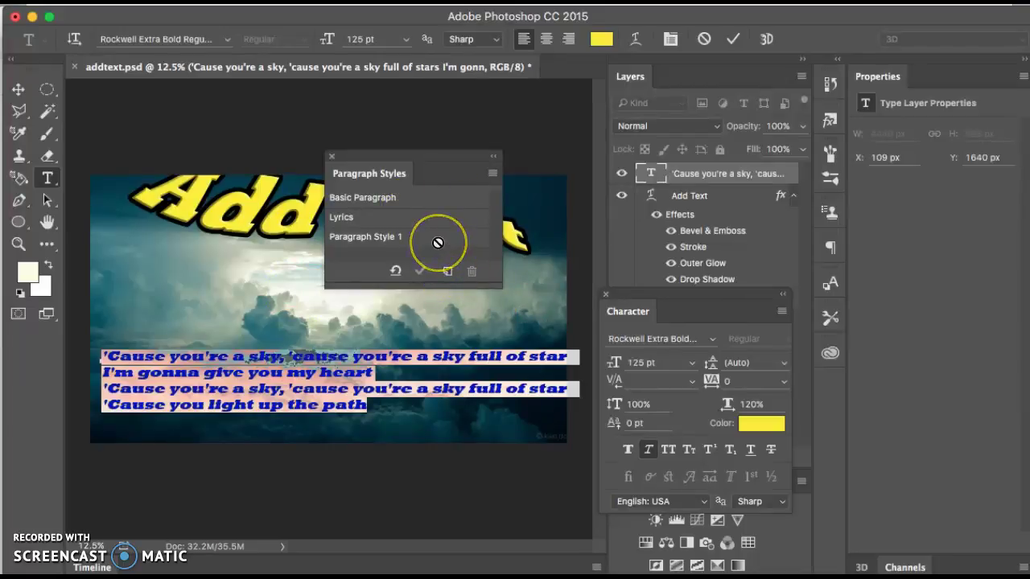
{"action": "left_click", "coordinate": [435, 282]}
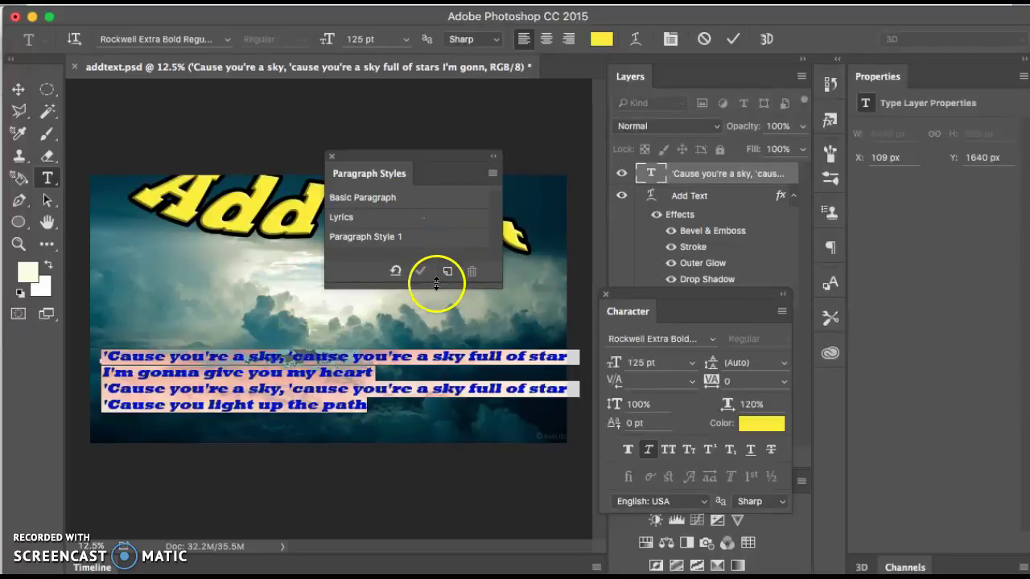
Step: Apply the new paragraph style to the first lyrics line and rename the style Option 2 Style
{"action": "left_click", "coordinate": [308, 357]}
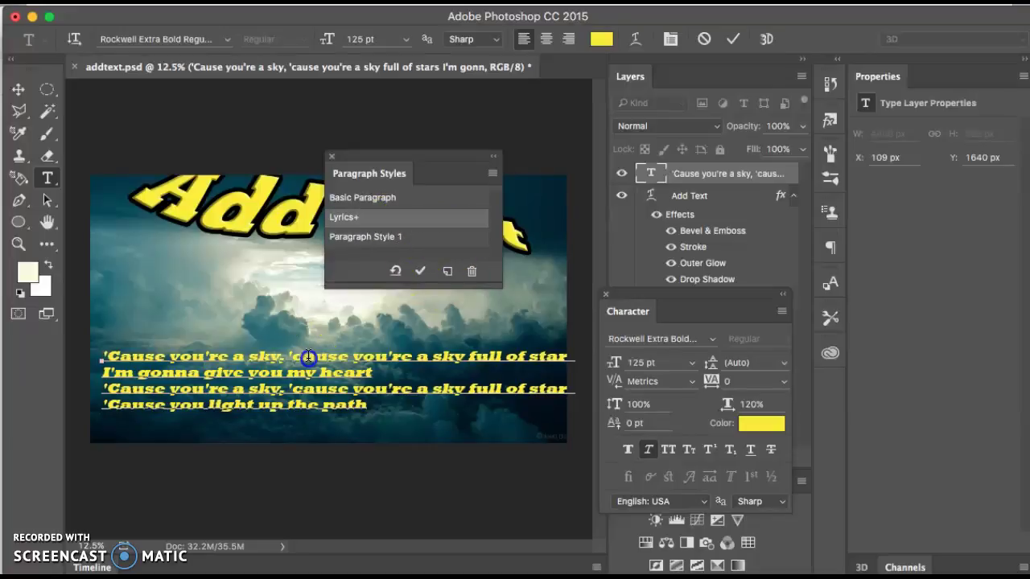
{"action": "double_click", "coordinate": [443, 244]}
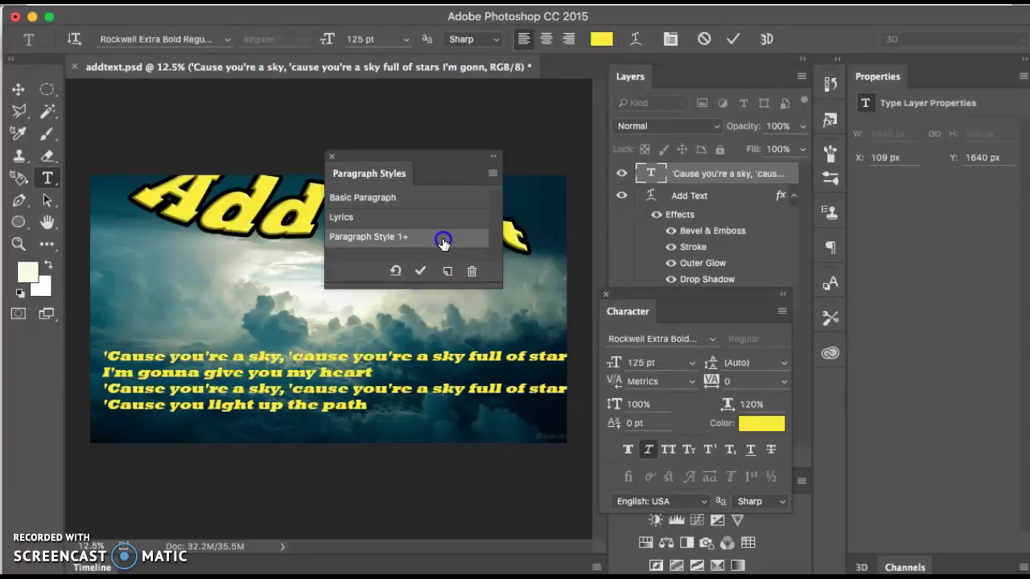
{"action": "left_click", "coordinate": [443, 242]}
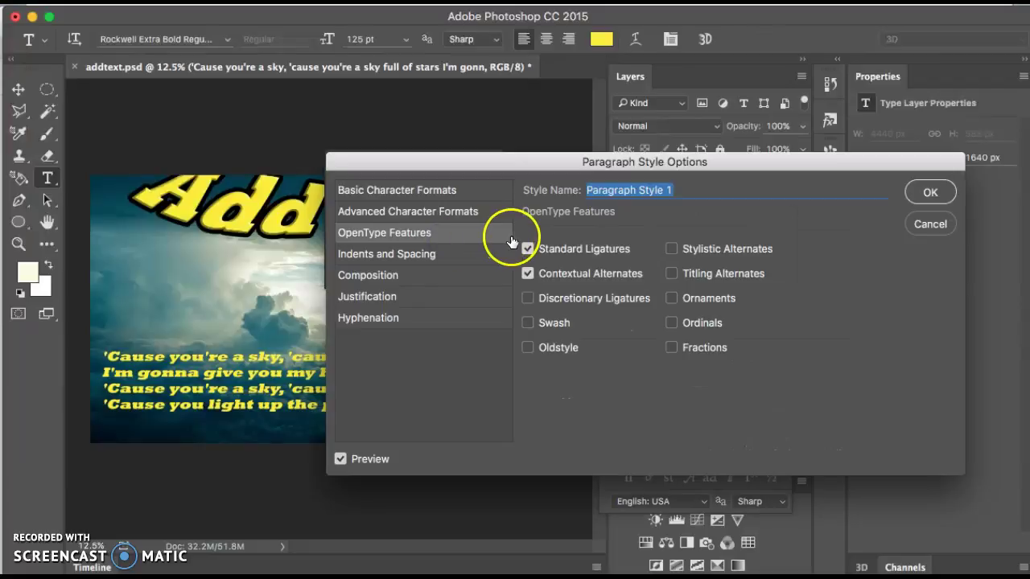
{"action": "left_click", "coordinate": [420, 195]}
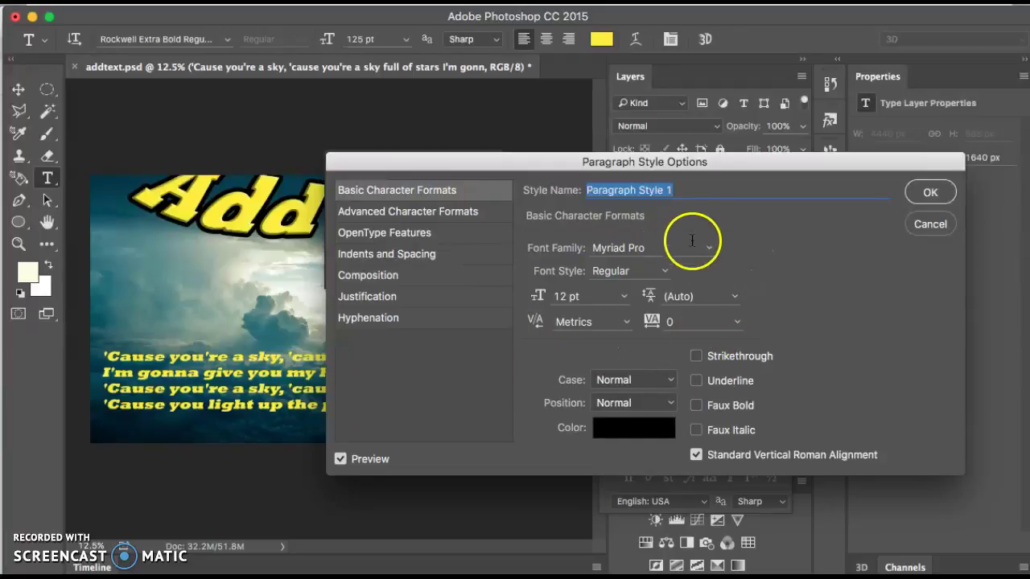
{"action": "triple_click", "coordinate": [650, 190]}
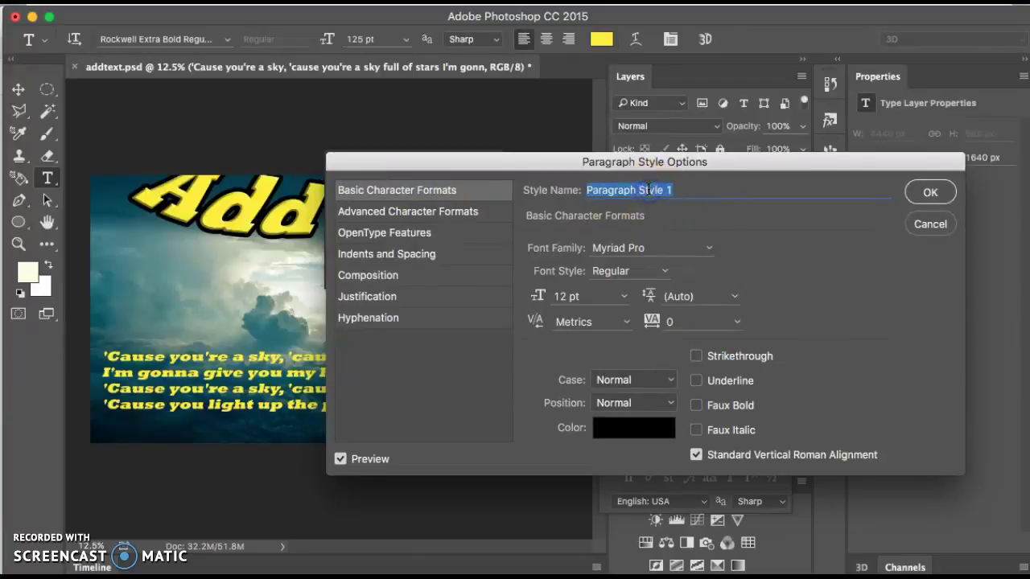
{"action": "type", "text": "L"}
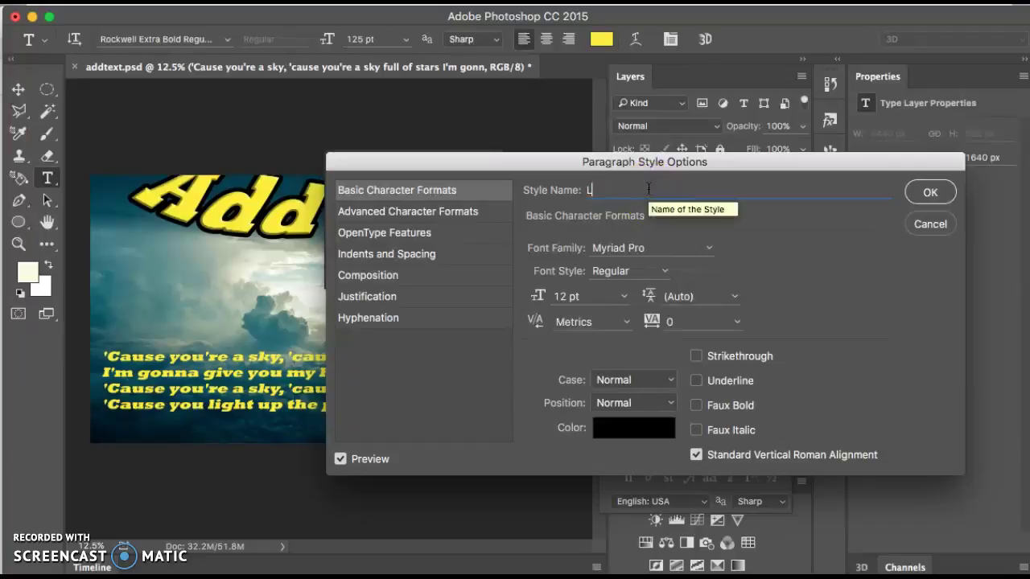
{"action": "key", "text": "BackSpace"}
{"action": "key", "text": "BackSpace"}
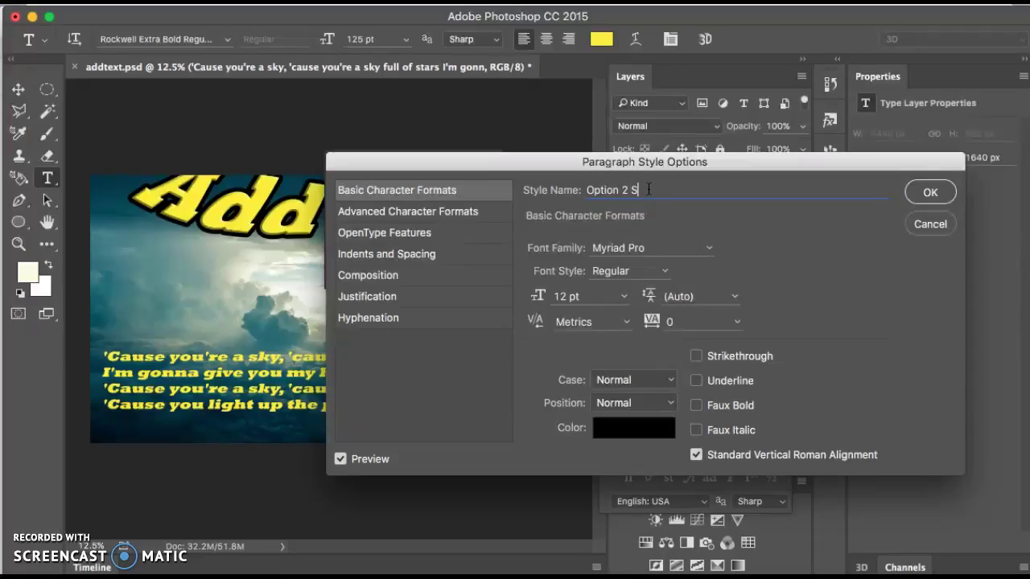
{"action": "type", "text": "Option 2 Style"}
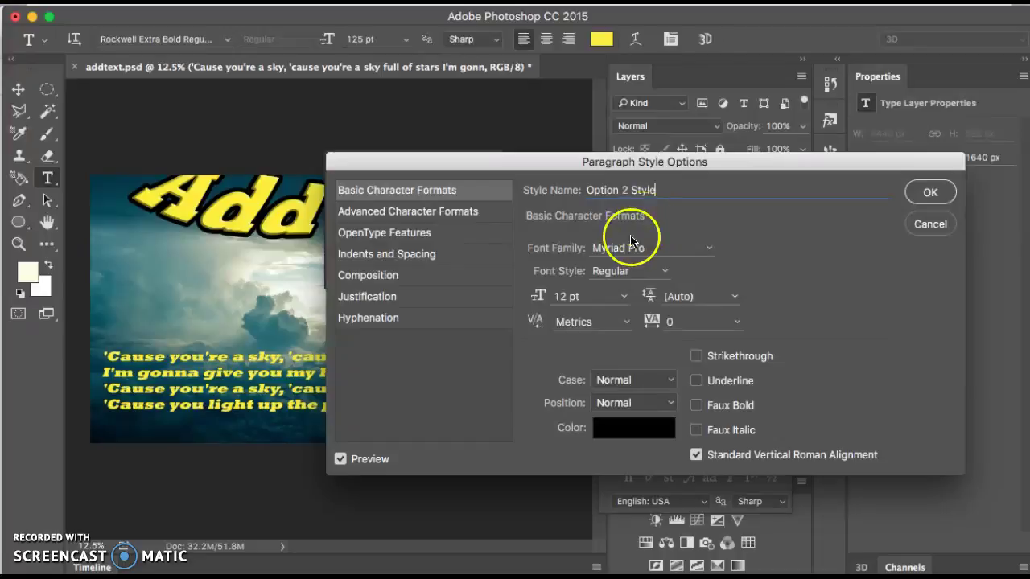
Step: Set the Option 2 Style text color to light cyan, #9df4f9, and accept the style options
{"action": "left_click", "coordinate": [613, 426]}
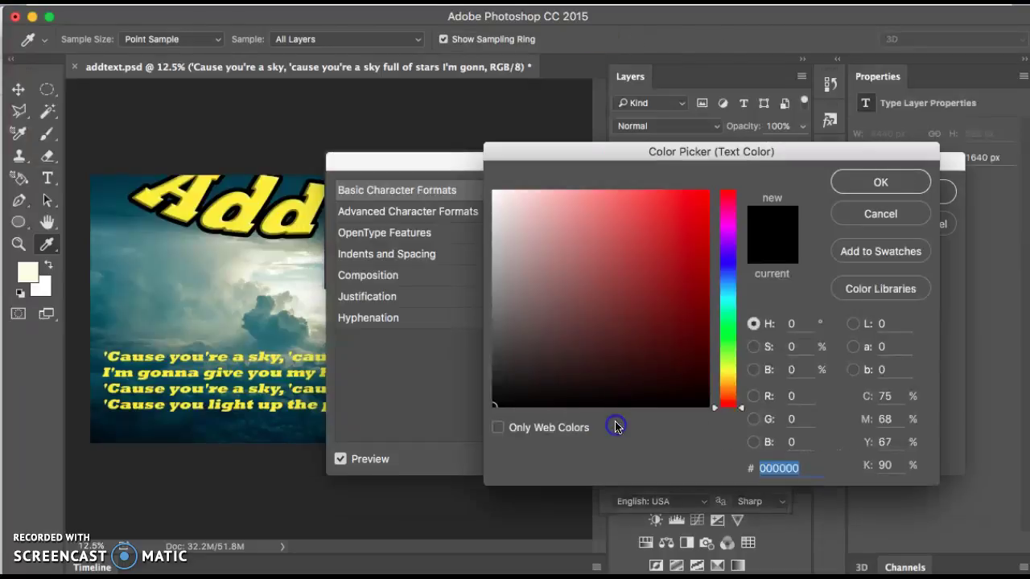
{"action": "left_click", "coordinate": [732, 402]}
{"action": "left_click_drag", "start_coordinate": [741, 363], "coordinate": [738, 296]}
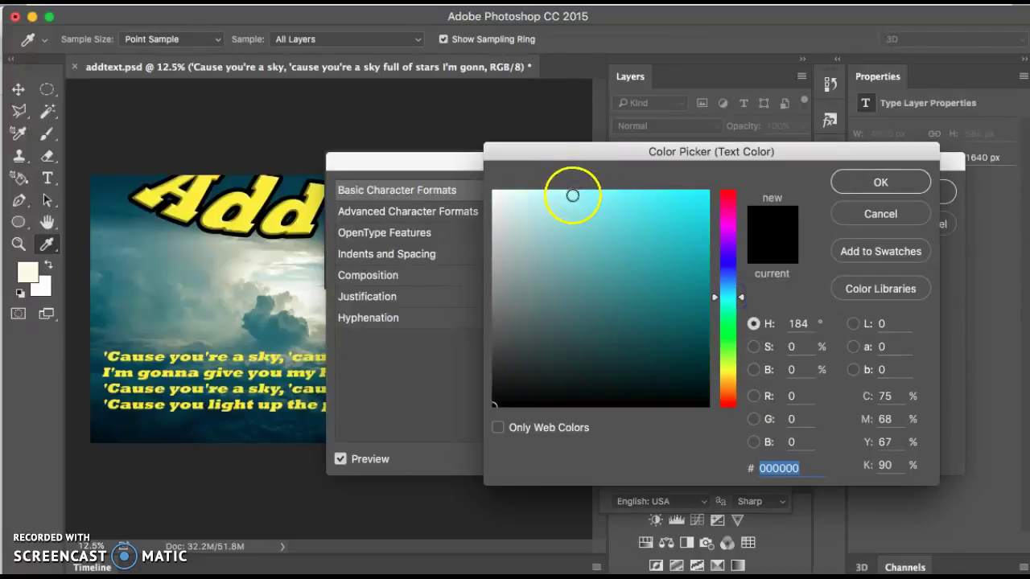
{"action": "left_click", "coordinate": [572, 194]}
{"action": "left_click", "coordinate": [898, 190]}
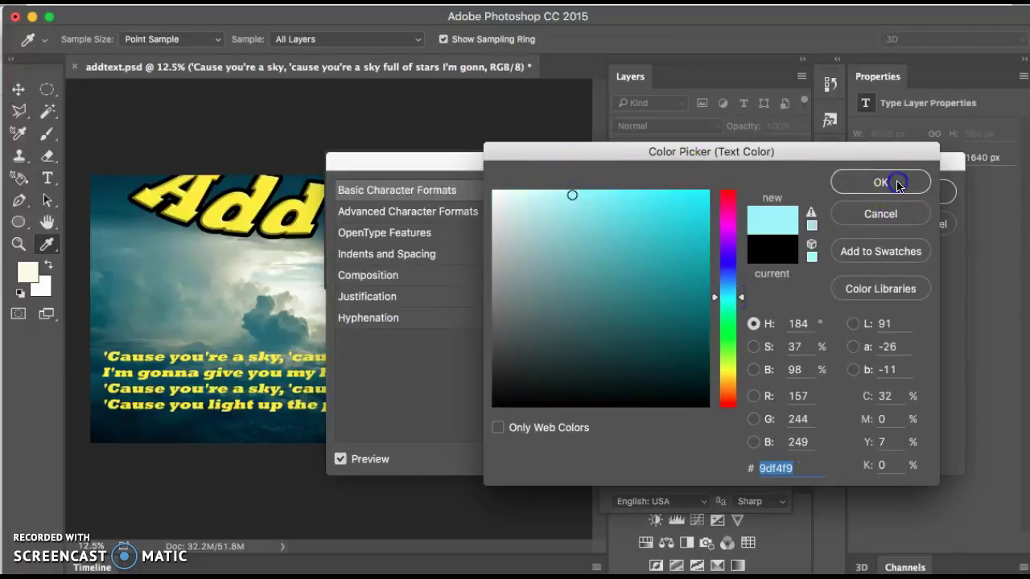
{"action": "left_click", "coordinate": [930, 192]}
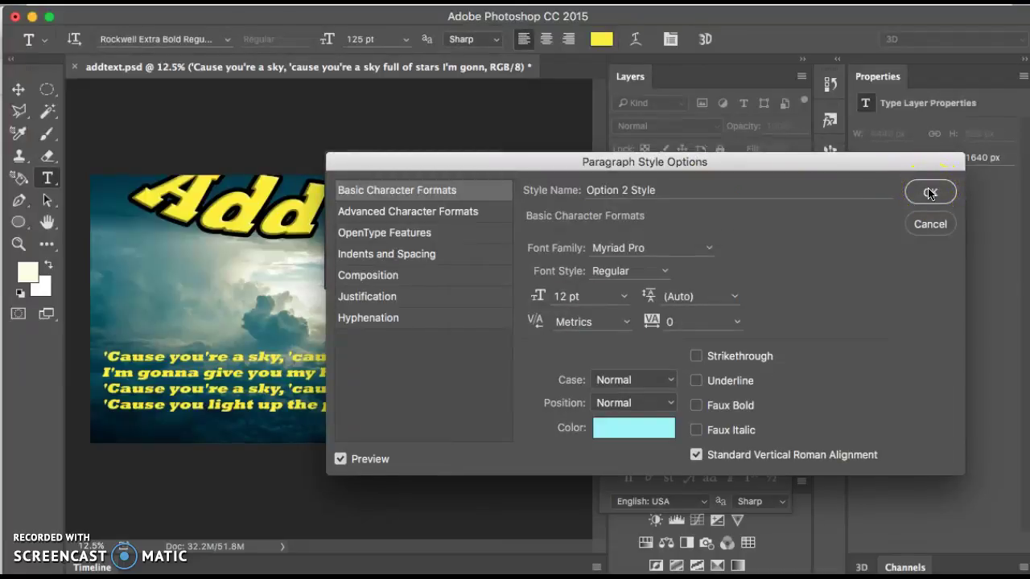
{"action": "left_click", "coordinate": [930, 192]}
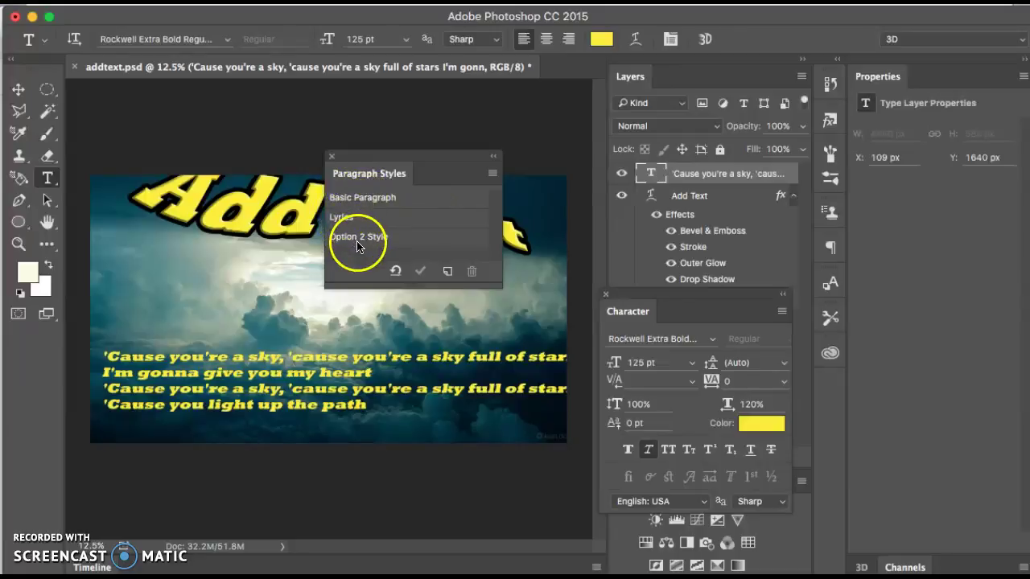
Step: Try the Lyrics style and Option 2 Style on the second lyrics line, and review Option 2 Style's character formats
{"action": "left_click", "coordinate": [290, 372]}
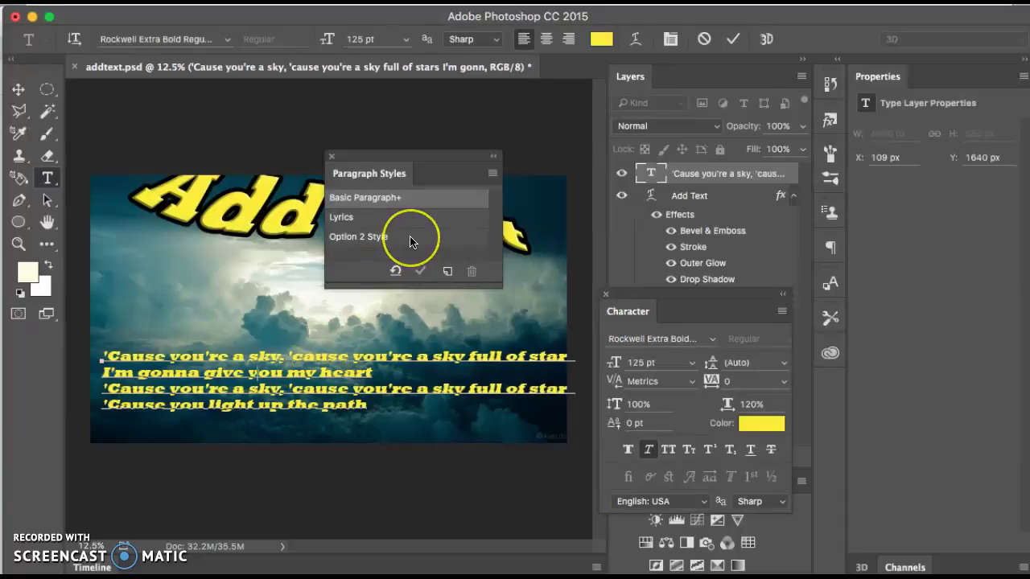
{"action": "left_click", "coordinate": [399, 218]}
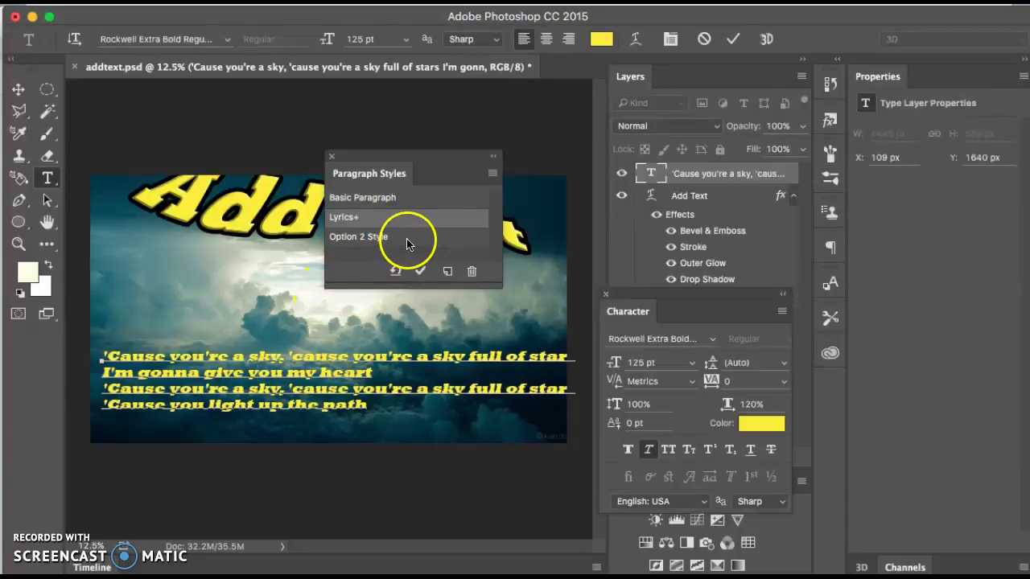
{"action": "left_click", "coordinate": [407, 243]}
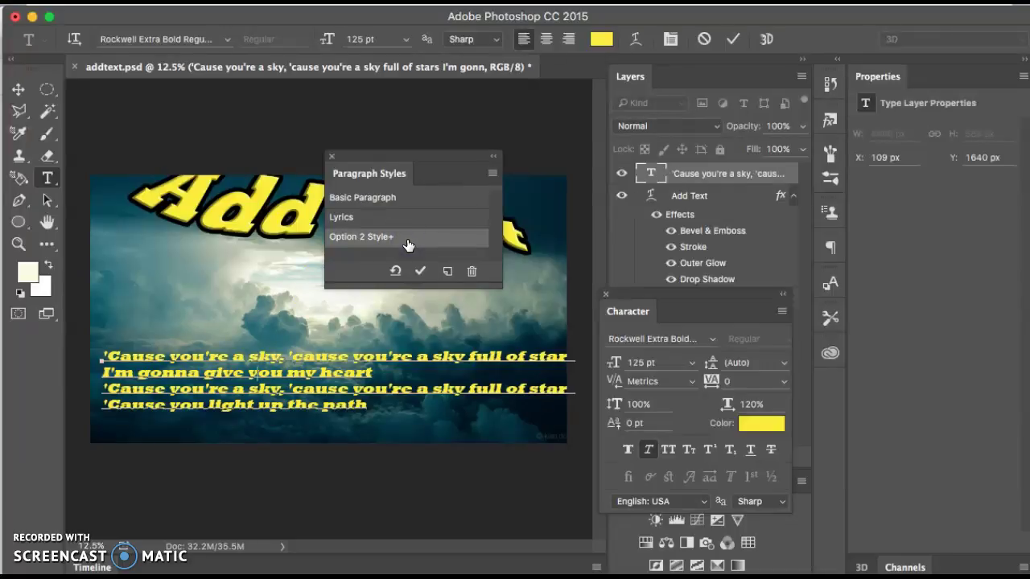
{"action": "double_click", "coordinate": [407, 240]}
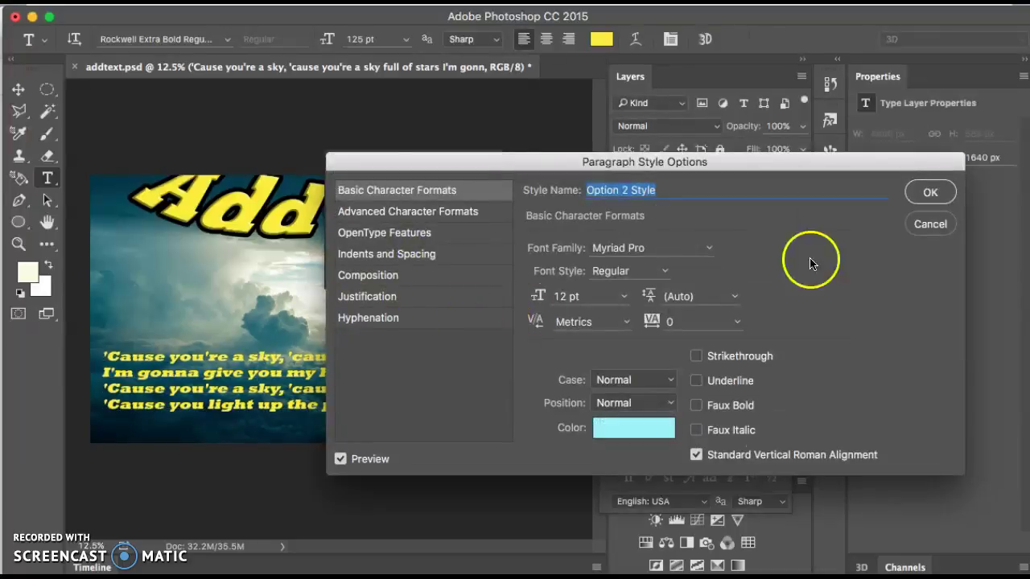
{"action": "left_click", "coordinate": [929, 191]}
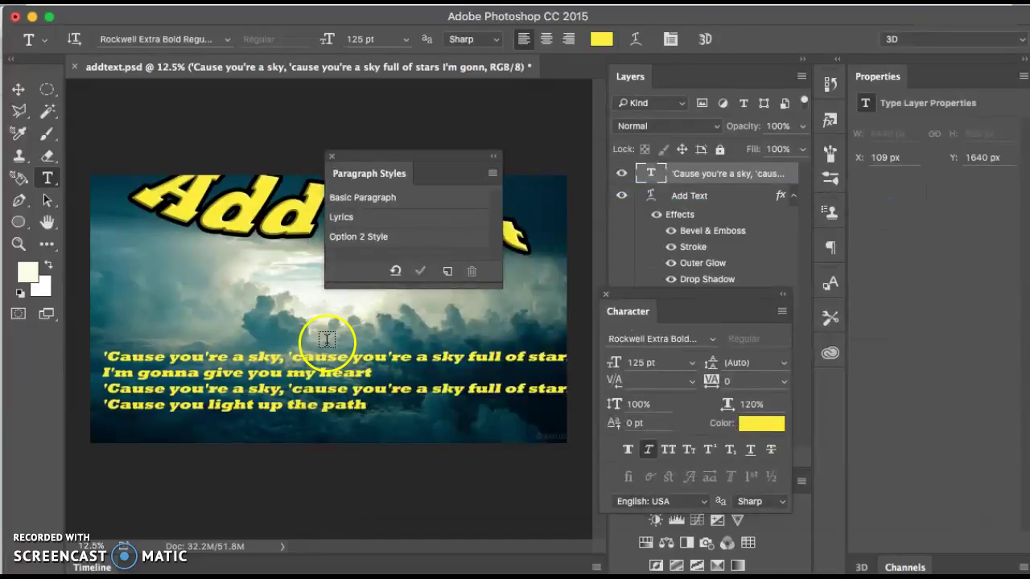
{"action": "left_click", "coordinate": [20, 87]}
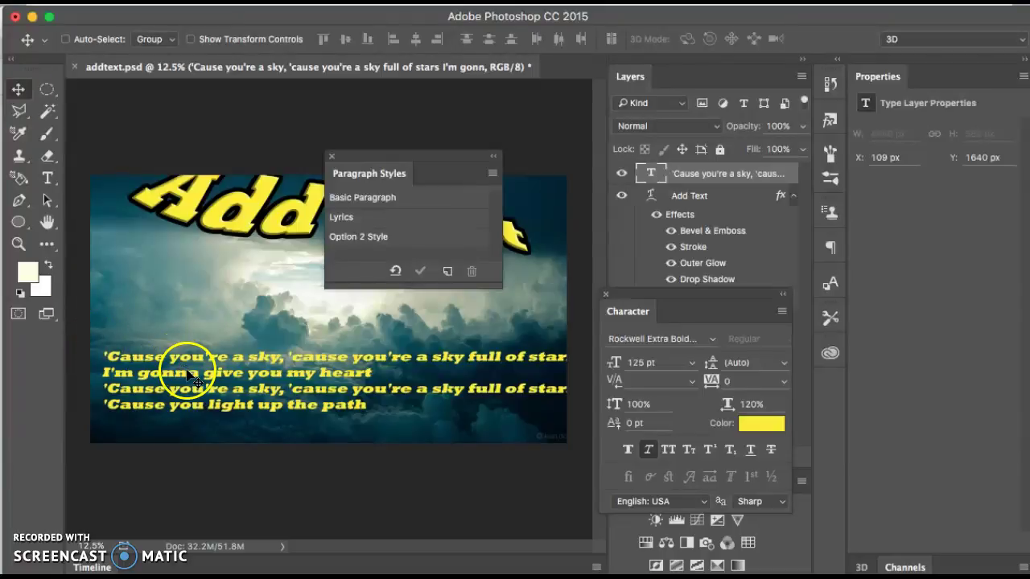
Step: Apply Option 2 Style to the first lyrics line and redefine the style by merging its overrides
{"action": "left_click", "coordinate": [48, 177]}
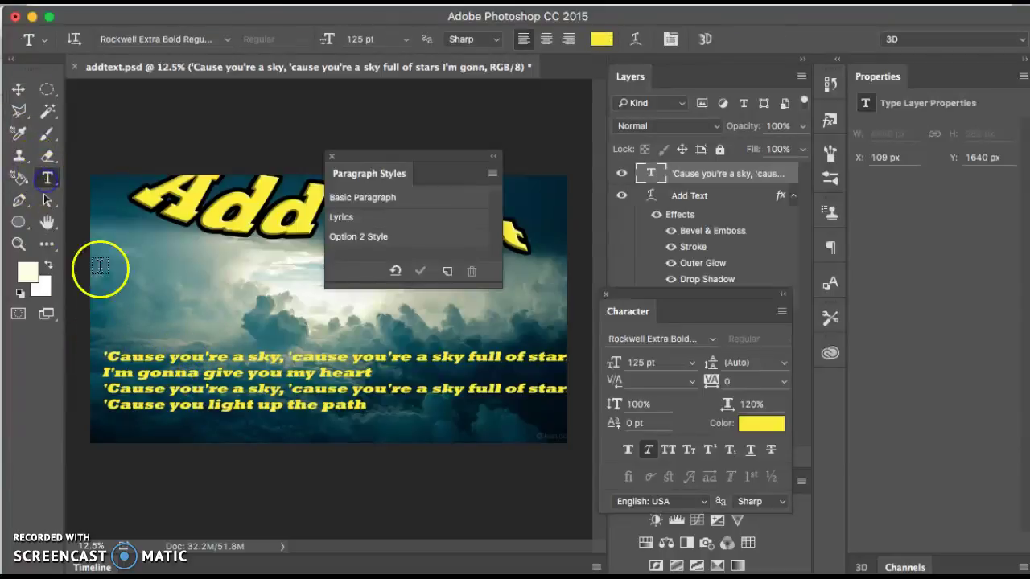
{"action": "triple_click", "coordinate": [201, 372]}
{"action": "left_click", "coordinate": [241, 362]}
{"action": "left_click", "coordinate": [378, 238]}
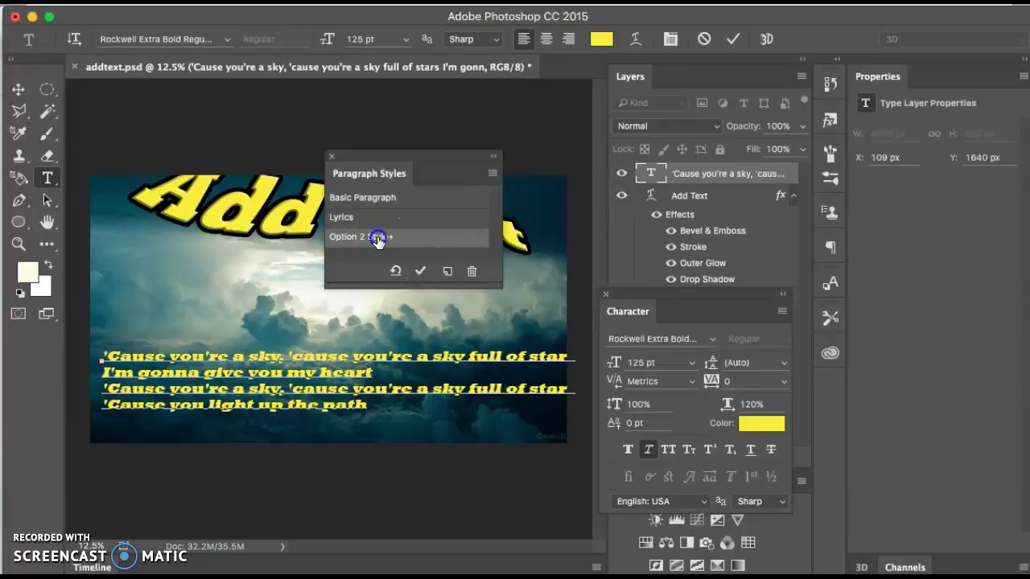
{"action": "left_click", "coordinate": [422, 273]}
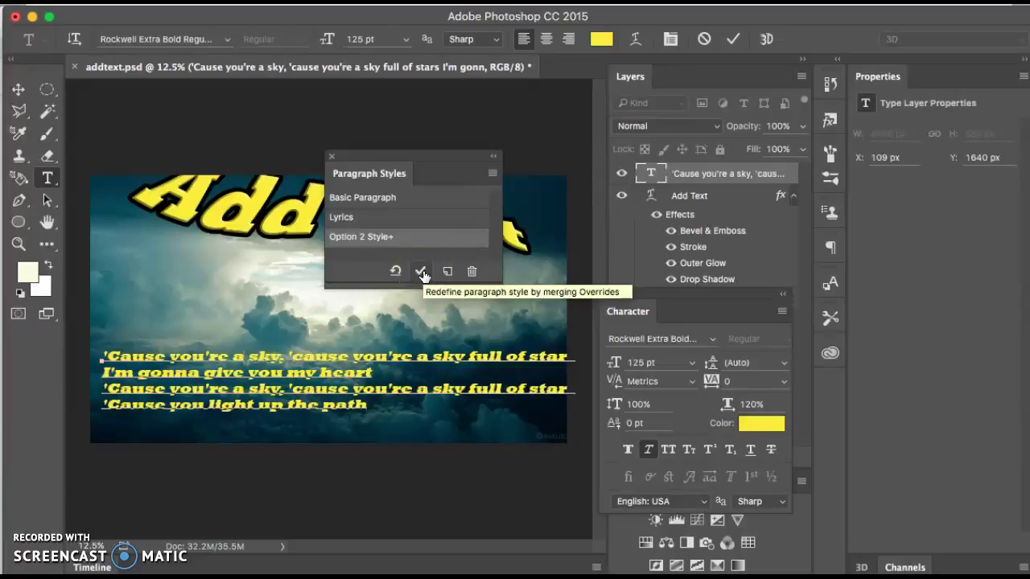
{"action": "left_click", "coordinate": [421, 274]}
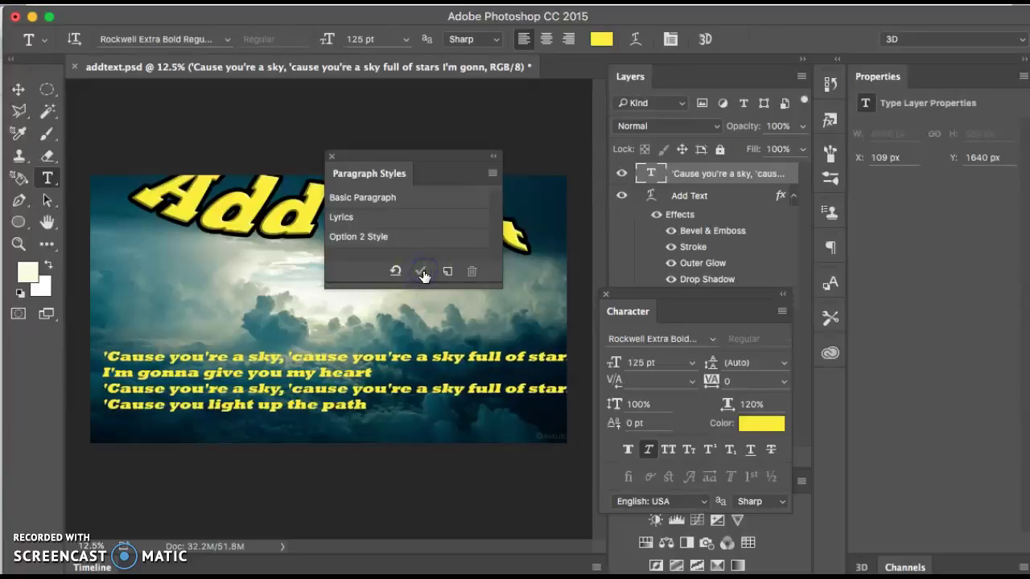
Step: Try the Lyrics and Basic Paragraph styles on the first lyrics line, and review Basic Paragraph's character formats
{"action": "left_click", "coordinate": [336, 355]}
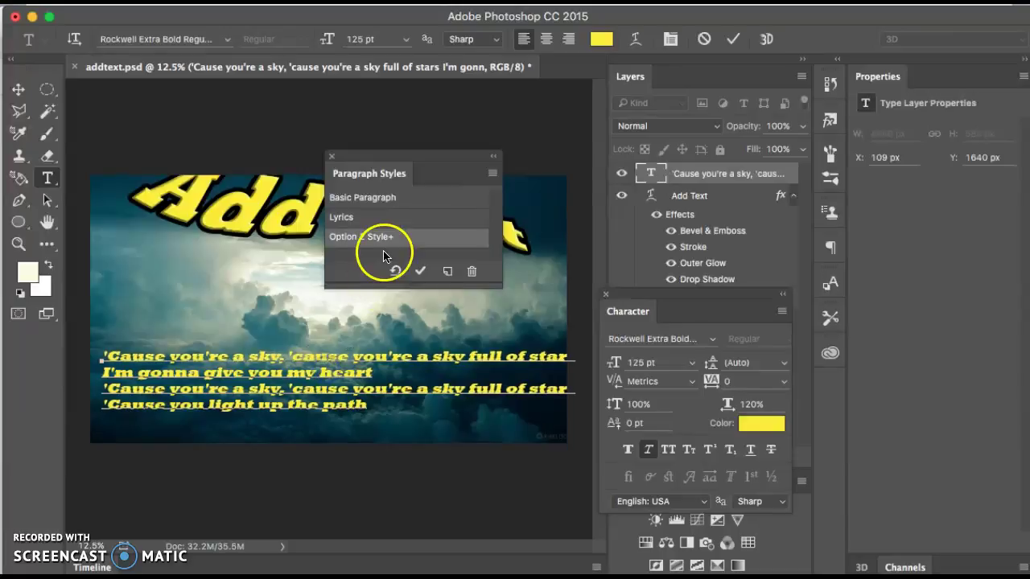
{"action": "left_click", "coordinate": [408, 221]}
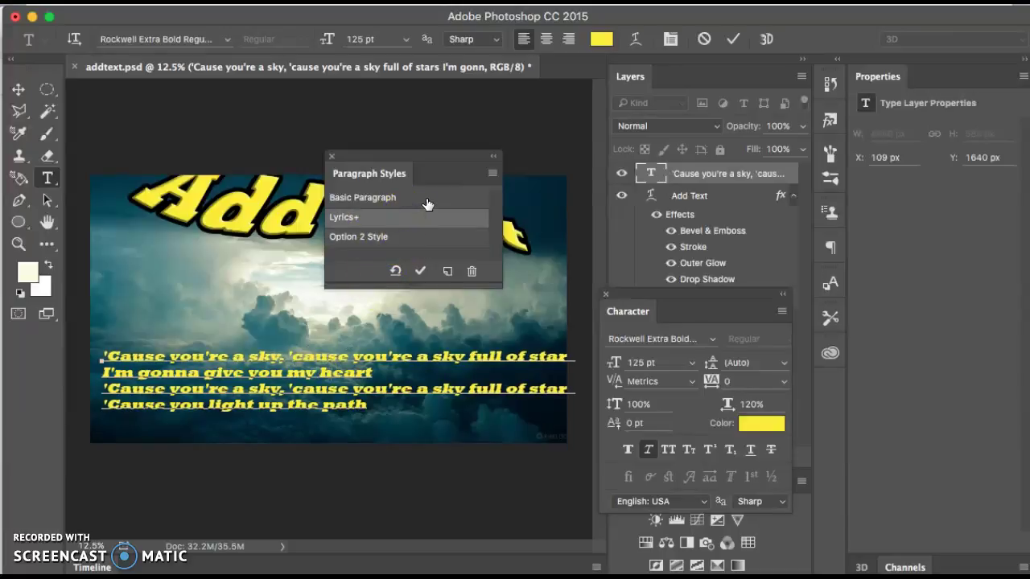
{"action": "left_click", "coordinate": [428, 201]}
{"action": "left_click", "coordinate": [427, 203]}
{"action": "double_click", "coordinate": [427, 202]}
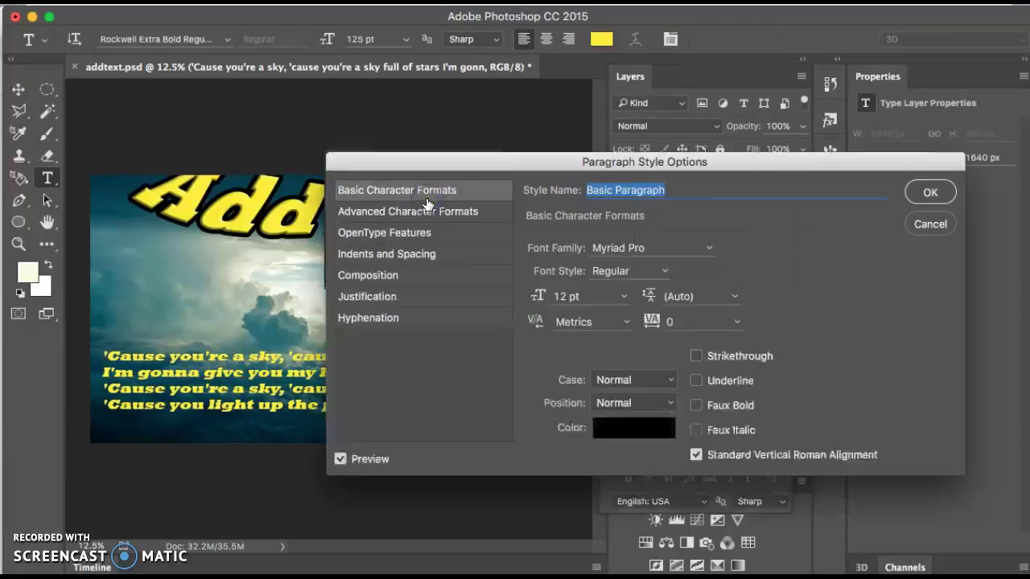
{"action": "left_click", "coordinate": [931, 193]}
Step: Select all of the lyrics text and apply Paragraph Style 1 to it
{"action": "left_click", "coordinate": [288, 389]}
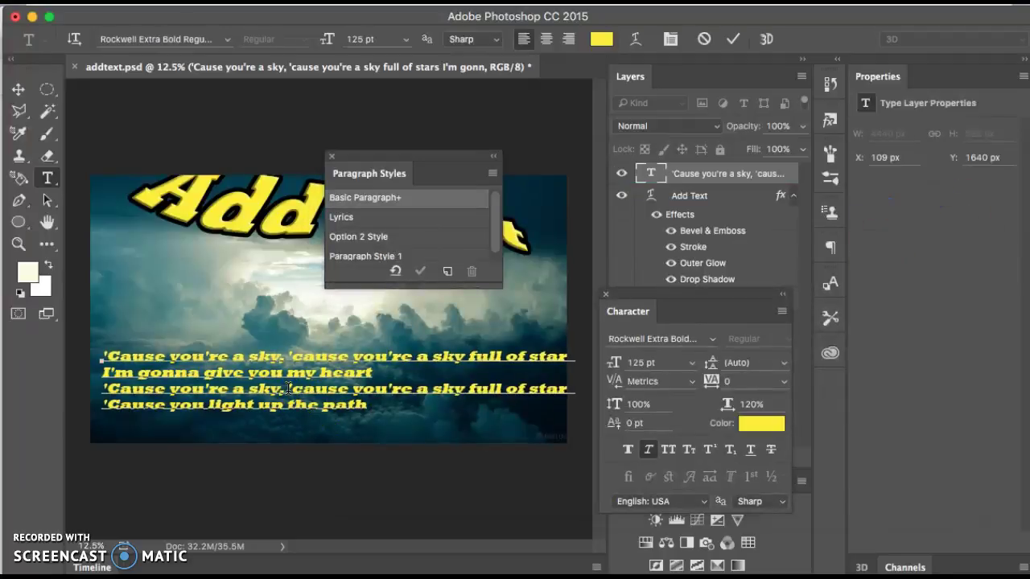
{"action": "key", "text": "super+a"}
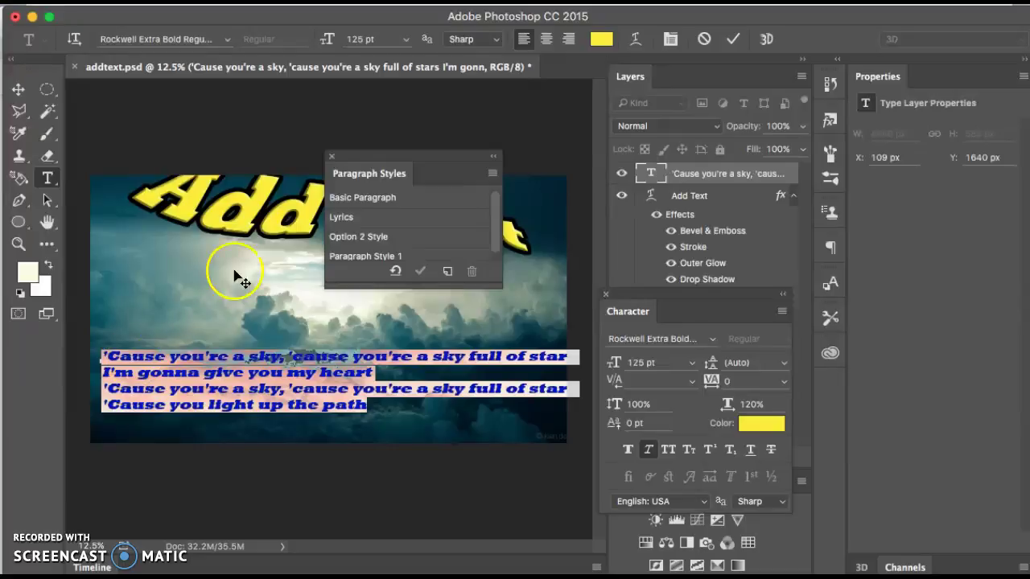
{"action": "left_click", "coordinate": [431, 255]}
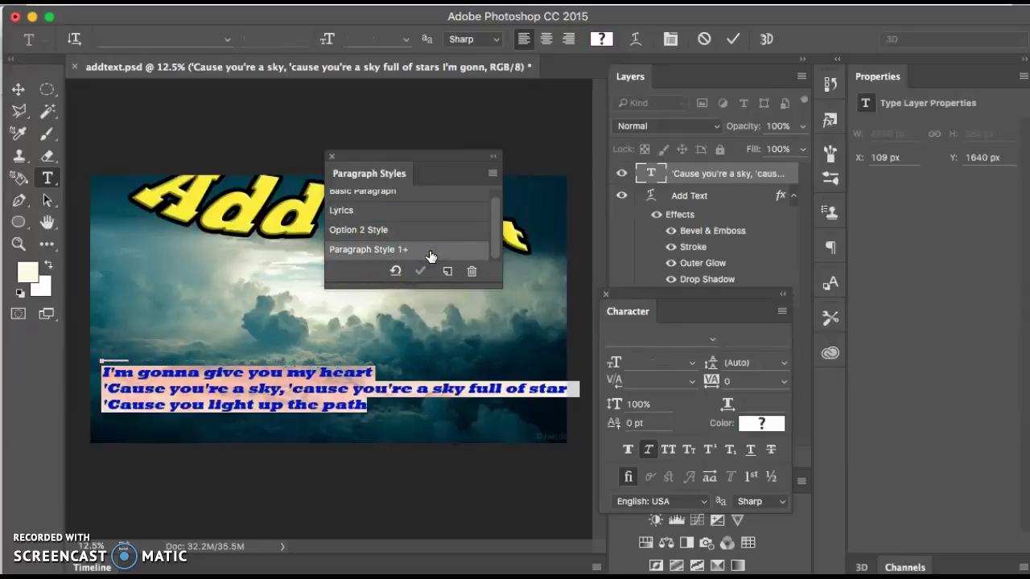
Step: Select the tiny first lyrics line and enlarge its font size step by step to 179 pt
{"action": "left_click", "coordinate": [286, 395]}
{"action": "triple_click", "coordinate": [323, 362]}
{"action": "left_click", "coordinate": [135, 363]}
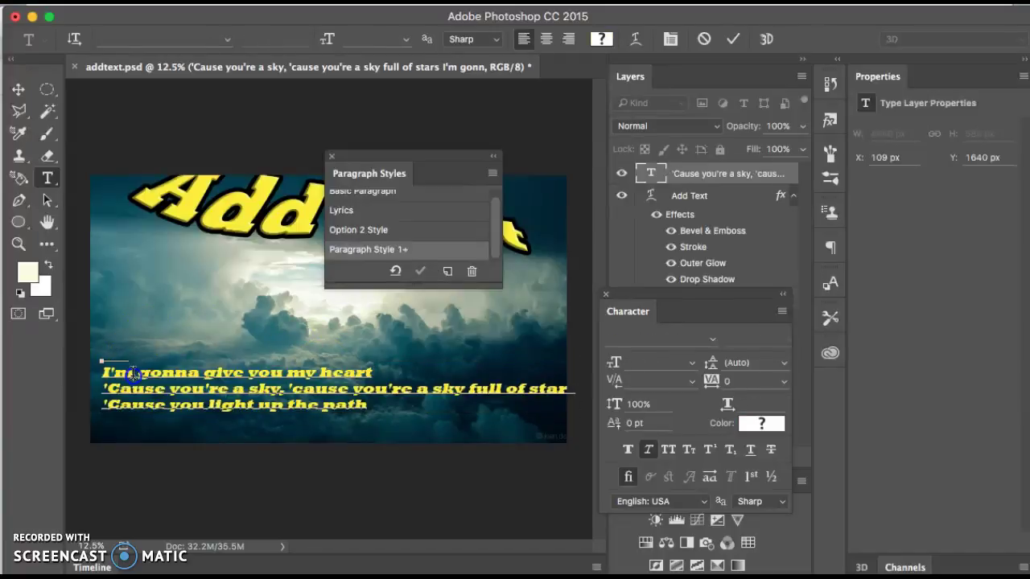
{"action": "left_click", "coordinate": [121, 359]}
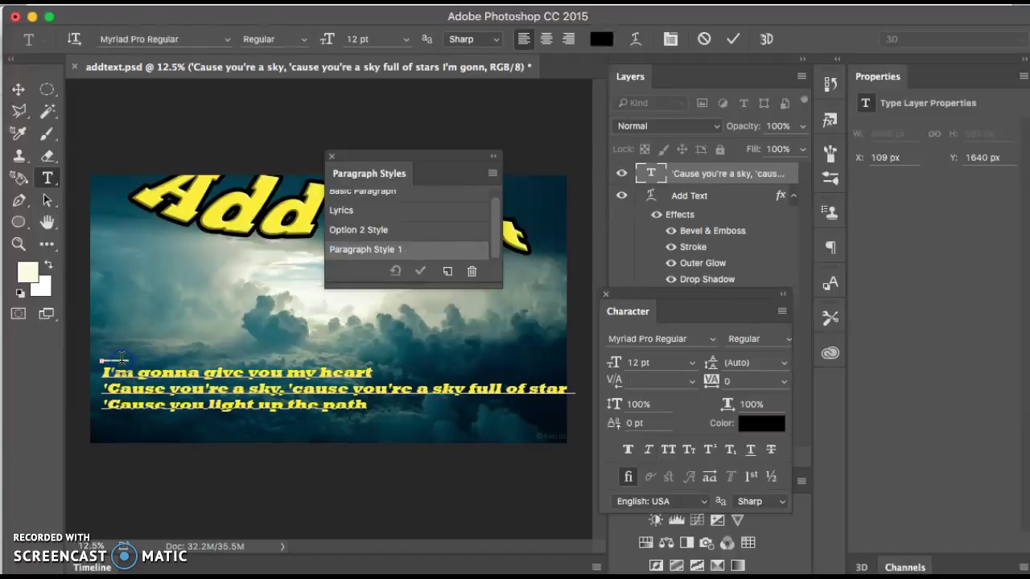
{"action": "left_click", "coordinate": [121, 358]}
{"action": "key", "text": "super+shift+period"}
{"action": "key", "text": "super+shift+period"}
{"action": "key", "text": "super+shift+period"}
{"action": "key", "text": "super+shift+period"}
{"action": "key", "text": "super+shift+period"}
{"action": "key", "text": "super+shift+period"}
{"action": "key", "text": "super+shift+period"}
{"action": "key", "text": "super+shift+period"}
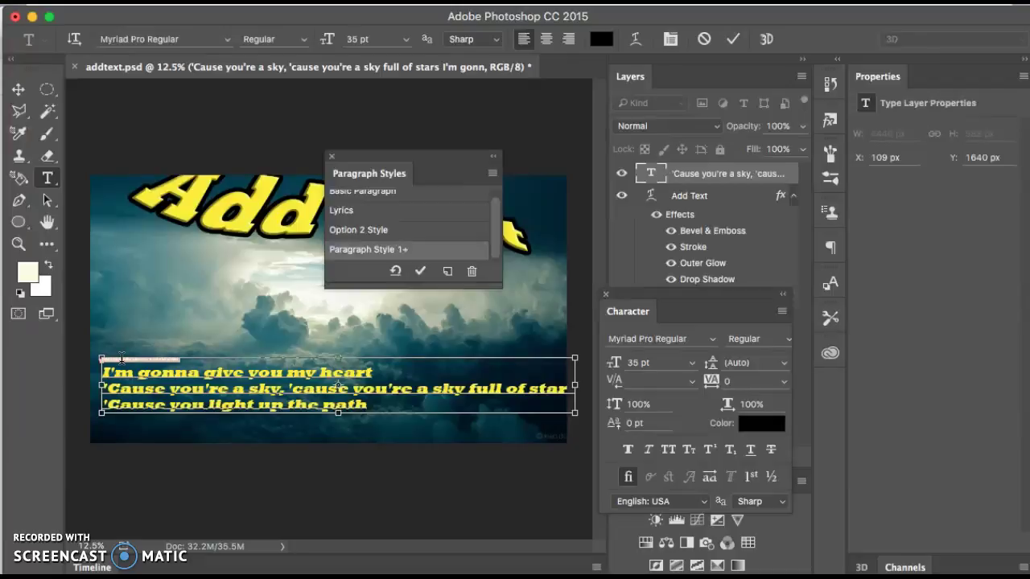
{"action": "key", "text": "super+shift+period"}
{"action": "key", "text": "super+shift+period"}
{"action": "key", "text": "super+shift+period"}
{"action": "key", "text": "super+shift+period"}
{"action": "key", "text": "super+shift+period"}
{"action": "key", "text": "super+shift+period"}
{"action": "key", "text": "super+shift+period"}
{"action": "key", "text": "super+shift+period"}
{"action": "key", "text": "super+shift+period"}
{"action": "key", "text": "super+shift+period"}
{"action": "key", "text": "super+shift+period"}
{"action": "key", "text": "super+shift+period"}
{"action": "key", "text": "super+shift+period"}
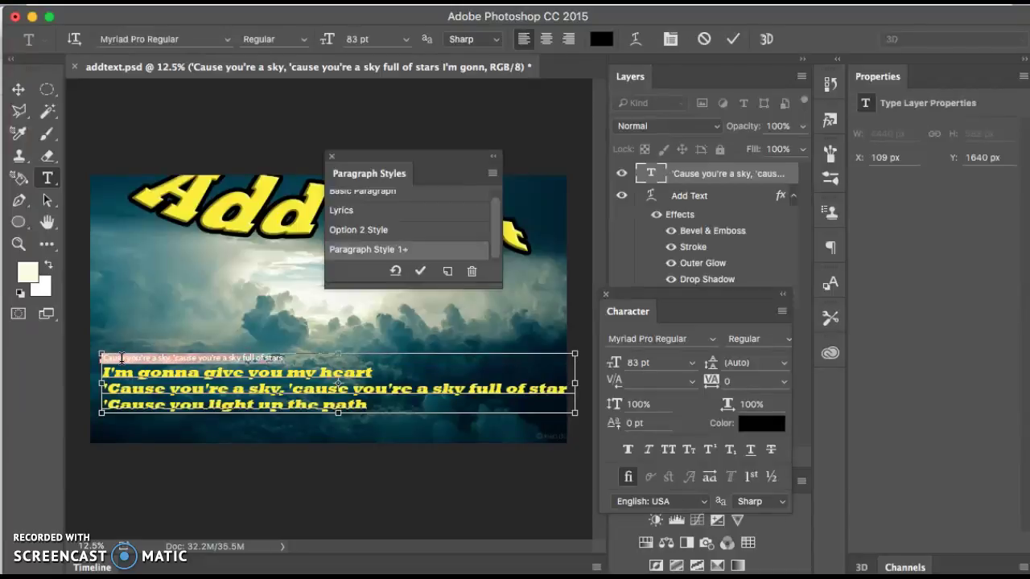
{"action": "key", "text": "super+shift+period"}
{"action": "key", "text": "super+shift+period"}
{"action": "key", "text": "super+shift+period"}
{"action": "key", "text": "super+shift+period"}
{"action": "key", "text": "super+shift+period"}
{"action": "key", "text": "super+shift+period"}
{"action": "key", "text": "super+shift+period"}
{"action": "key", "text": "super+shift+period"}
{"action": "key", "text": "super+shift+period"}
{"action": "key", "text": "super+shift+period"}
{"action": "key", "text": "super+shift+period"}
{"action": "key", "text": "super+shift+period"}
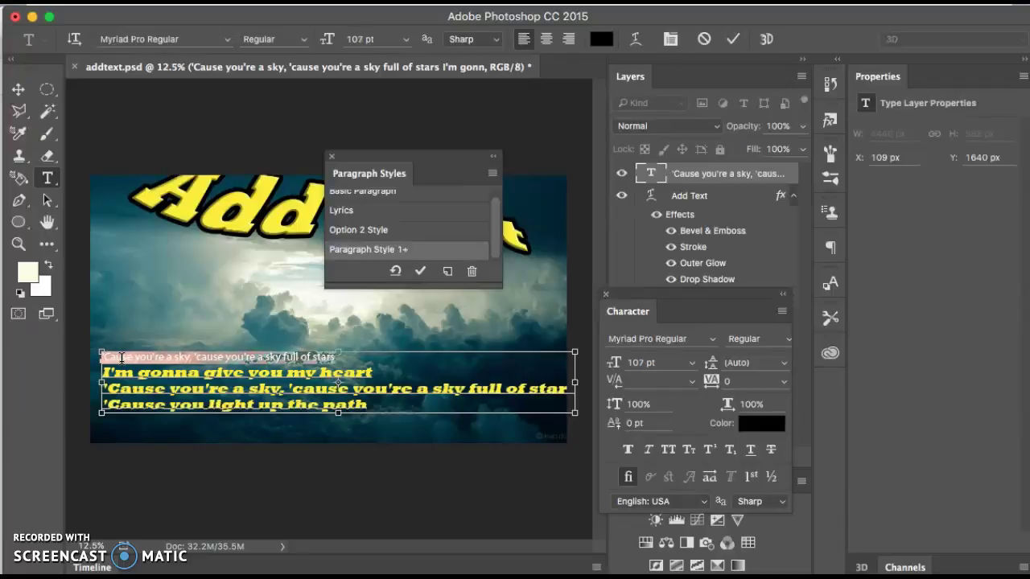
{"action": "key", "text": "super+shift+period"}
{"action": "key", "text": "super+shift+period"}
{"action": "key", "text": "super+shift+period"}
{"action": "key", "text": "super+shift+period"}
{"action": "key", "text": "super+shift+period"}
{"action": "key", "text": "super+shift+period"}
{"action": "key", "text": "super+shift+period"}
{"action": "key", "text": "super+shift+period"}
{"action": "key", "text": "super+shift+period"}
{"action": "key", "text": "super+shift+period"}
{"action": "key", "text": "super+shift+period"}
{"action": "key", "text": "super+shift+period"}
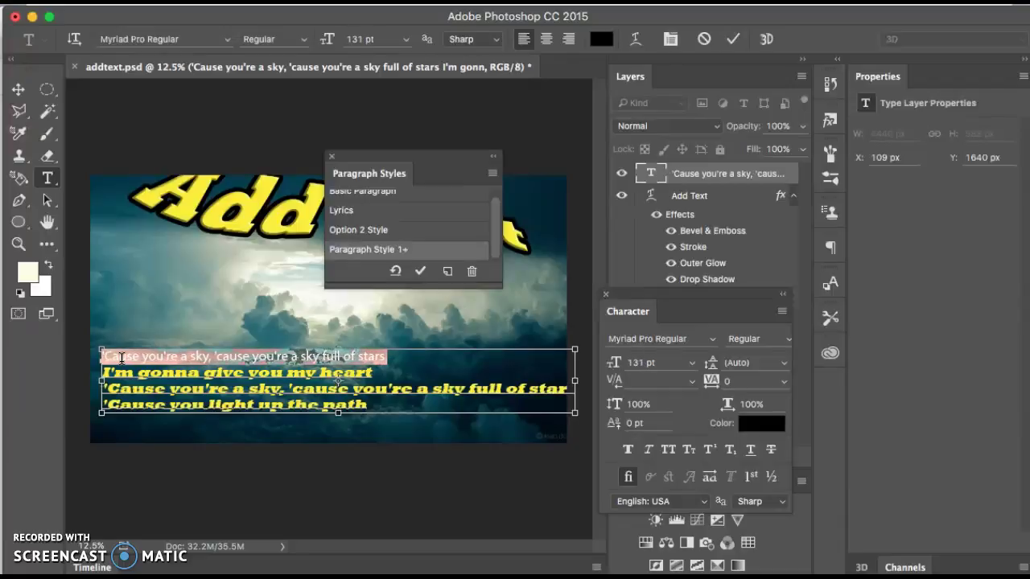
{"action": "key", "text": "super+shift+period"}
{"action": "key", "text": "super+shift+period"}
{"action": "key", "text": "super+shift+period"}
{"action": "key", "text": "super+shift+period"}
{"action": "key", "text": "super+shift+period"}
{"action": "key", "text": "super+shift+period"}
{"action": "key", "text": "super+shift+period"}
{"action": "key", "text": "super+shift+period"}
{"action": "key", "text": "super+shift+period"}
{"action": "key", "text": "super+shift+period"}
{"action": "key", "text": "super+shift+period"}
{"action": "key", "text": "super+shift+period"}
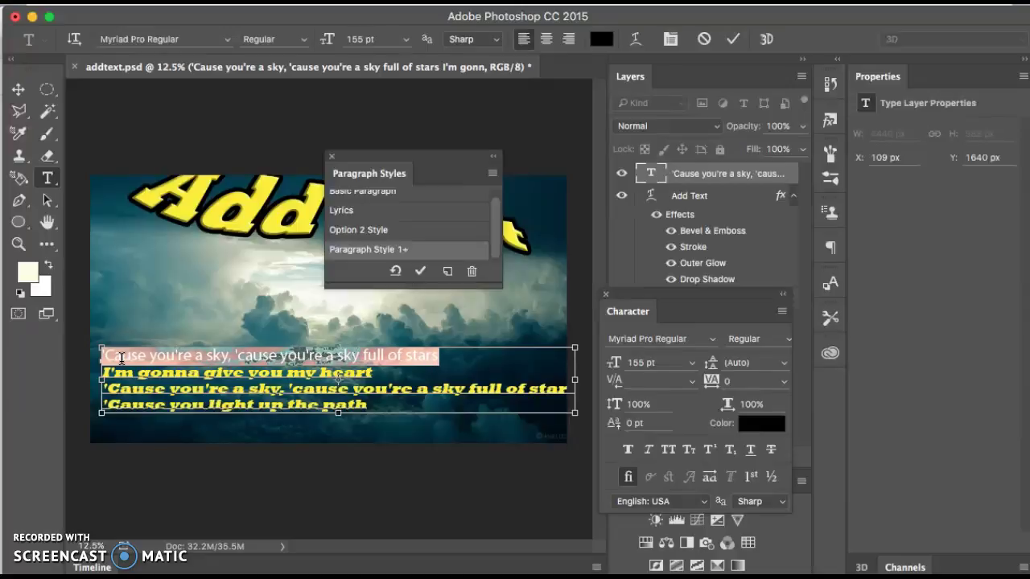
{"action": "key", "text": "super+shift+period"}
{"action": "key", "text": "super+shift+period"}
{"action": "key", "text": "super+shift+period"}
{"action": "key", "text": "super+shift+period"}
{"action": "key", "text": "super+shift+period"}
{"action": "key", "text": "super+shift+period"}
{"action": "key", "text": "super+shift+period"}
{"action": "key", "text": "super+shift+period"}
{"action": "key", "text": "super+shift+period"}
{"action": "key", "text": "super+shift+period"}
{"action": "key", "text": "super+shift+period"}
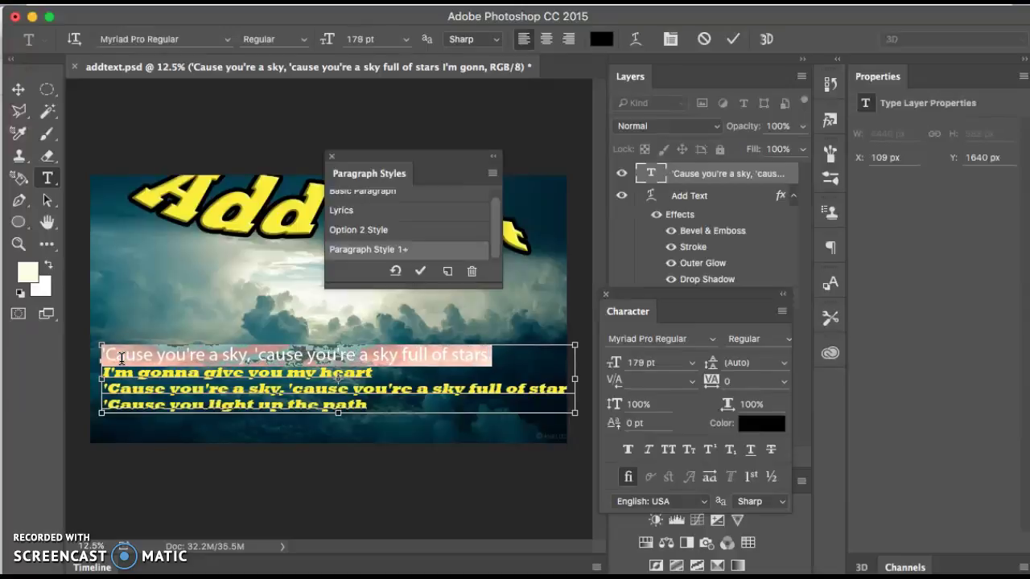
Step: Set Paragraph Style 1's font size to 125 pt and accept the style options
{"action": "left_click", "coordinate": [432, 250]}
{"action": "double_click", "coordinate": [434, 252]}
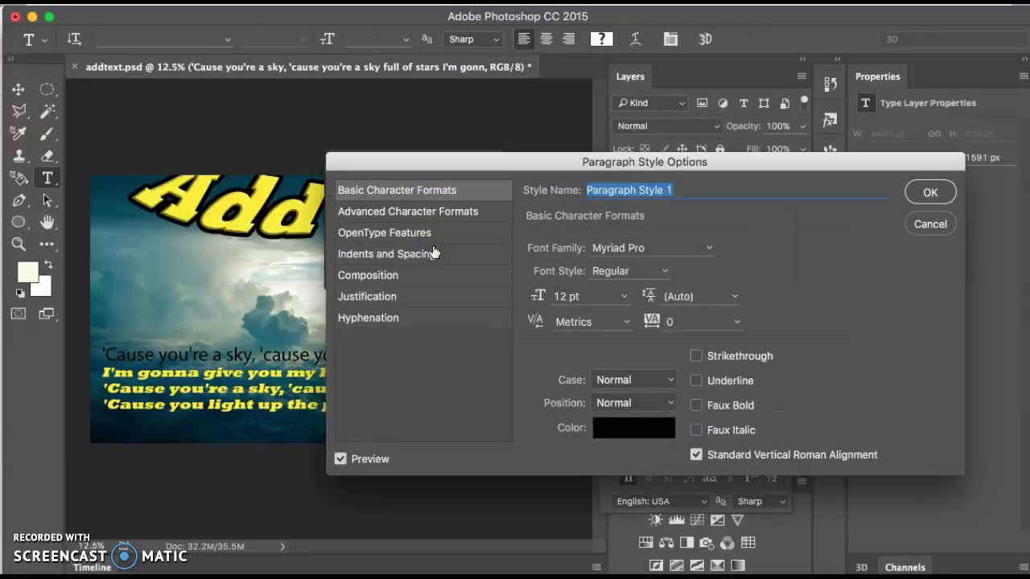
{"action": "left_click", "coordinate": [624, 298]}
{"action": "left_click", "coordinate": [586, 293]}
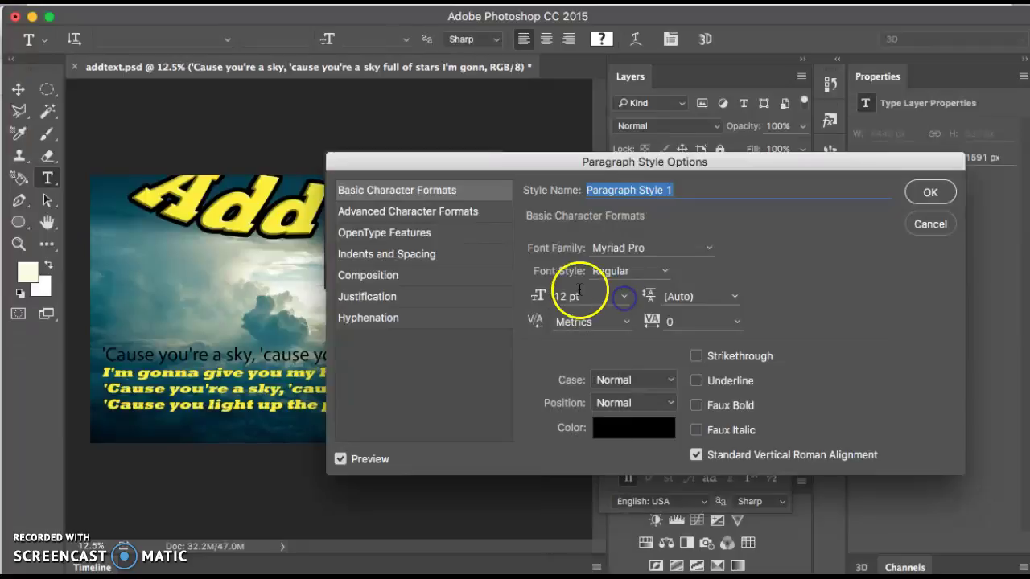
{"action": "left_click", "coordinate": [566, 296]}
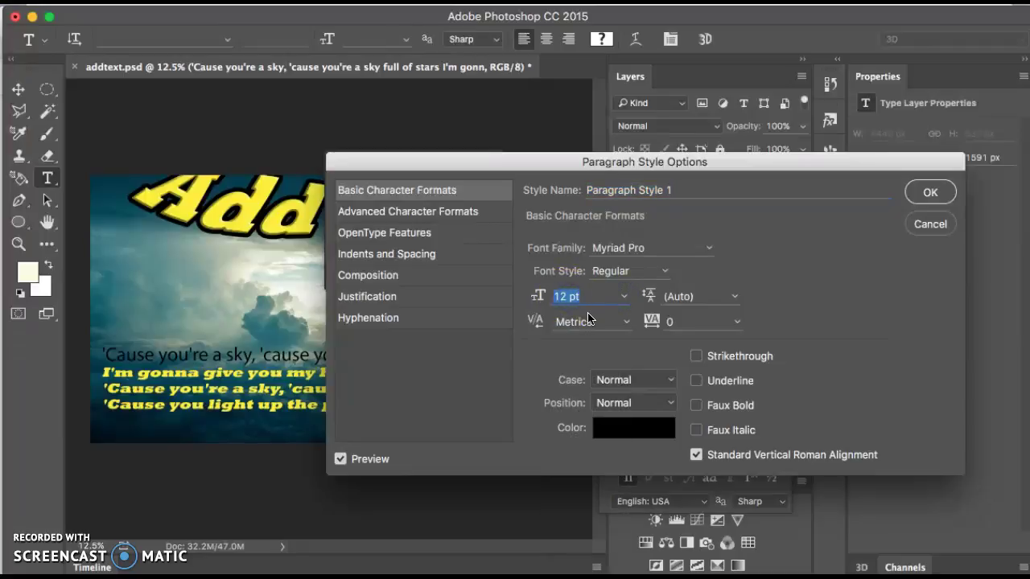
{"action": "type", "text": "525"}
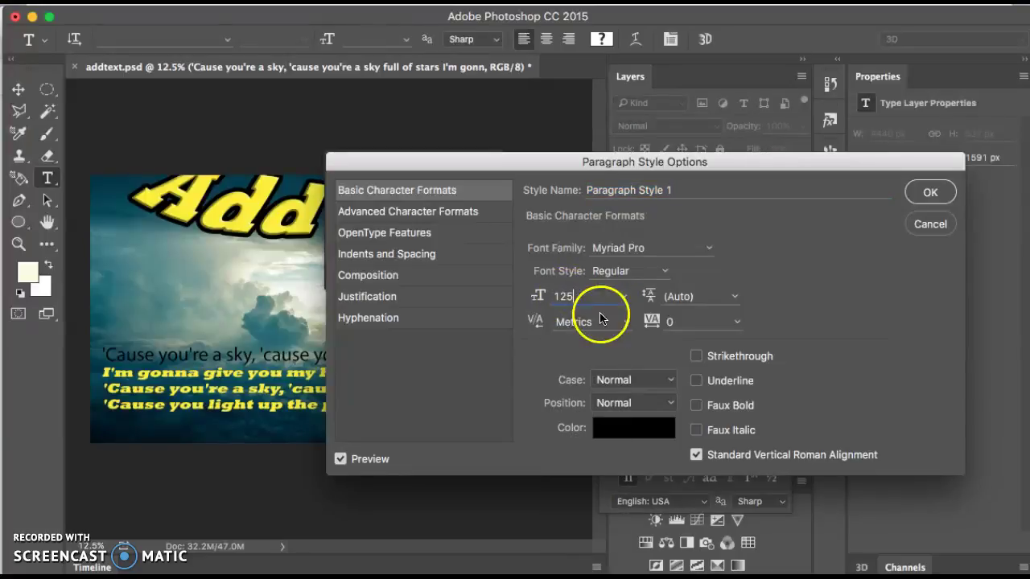
{"action": "left_click", "coordinate": [929, 195]}
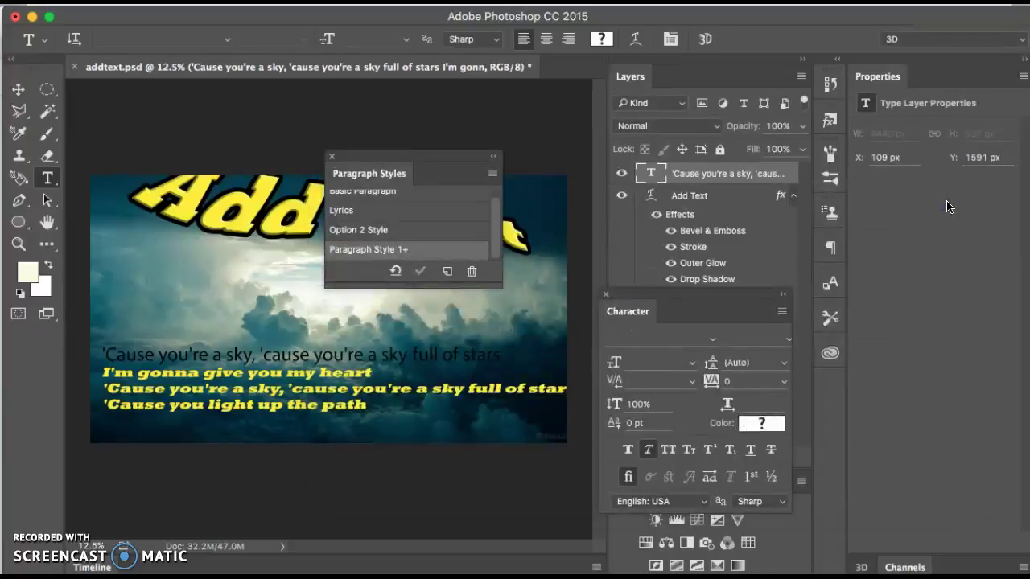
{"action": "left_click", "coordinate": [296, 298]}
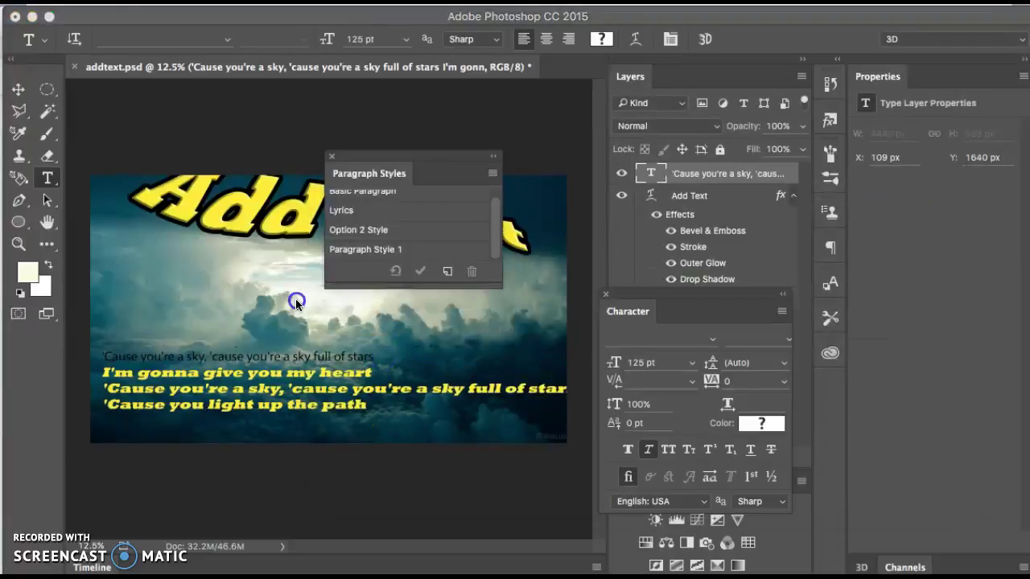
Step: Apply Paragraph Style 1 to the fourth lyrics line, "'Cause you light up the path"
{"action": "triple_click", "coordinate": [322, 355]}
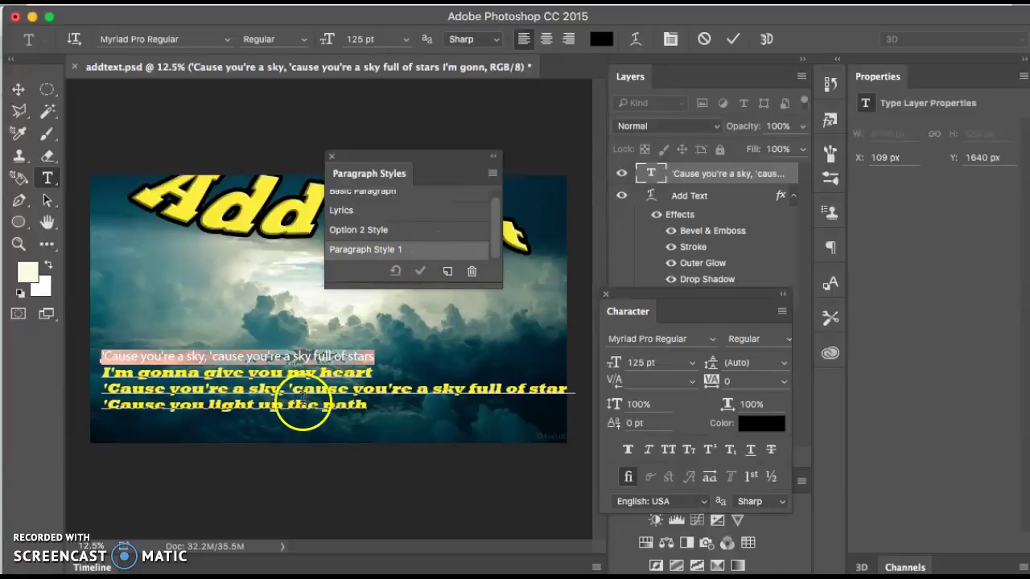
{"action": "left_click", "coordinate": [301, 402]}
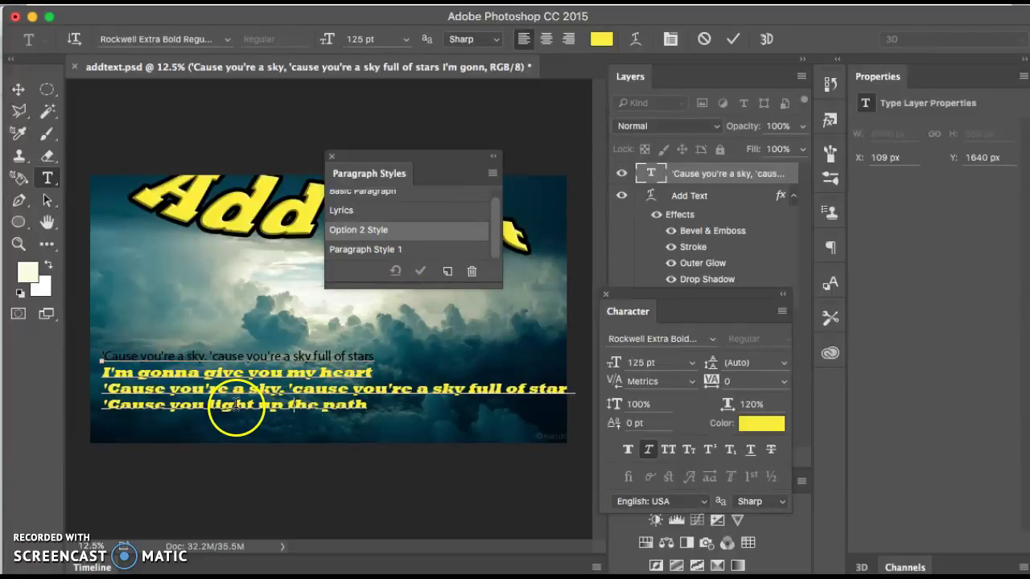
{"action": "left_click", "coordinate": [417, 249]}
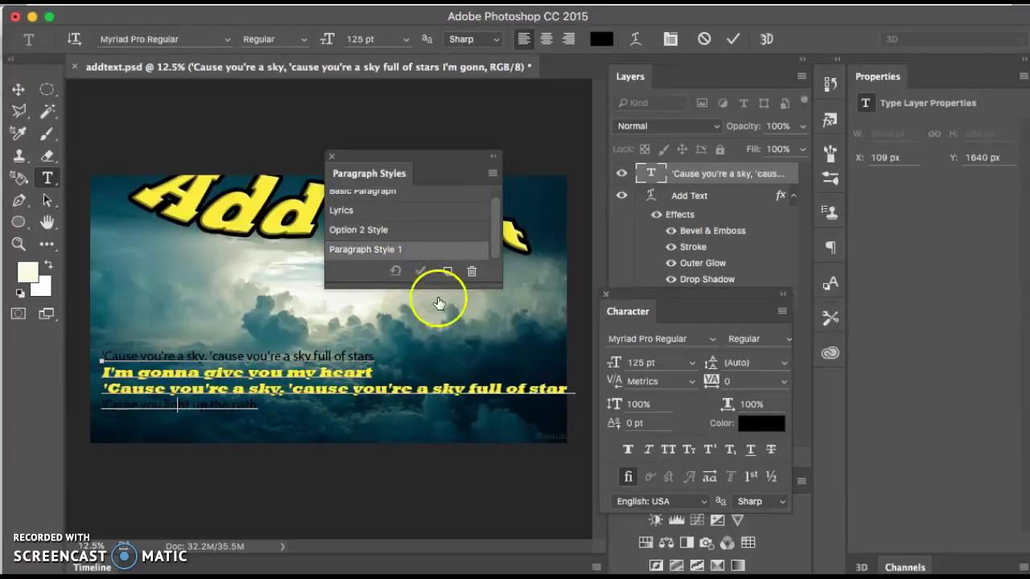
{"action": "left_click", "coordinate": [233, 373]}
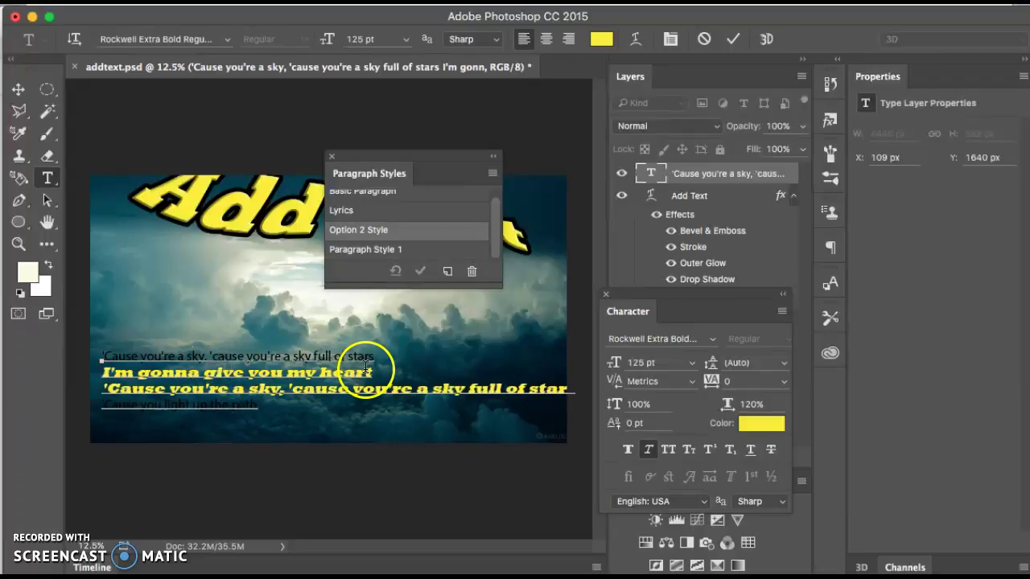
Step: Select the fourth lyrics line and enlarge its font size step by step to 189 pt
{"action": "triple_click", "coordinate": [245, 404]}
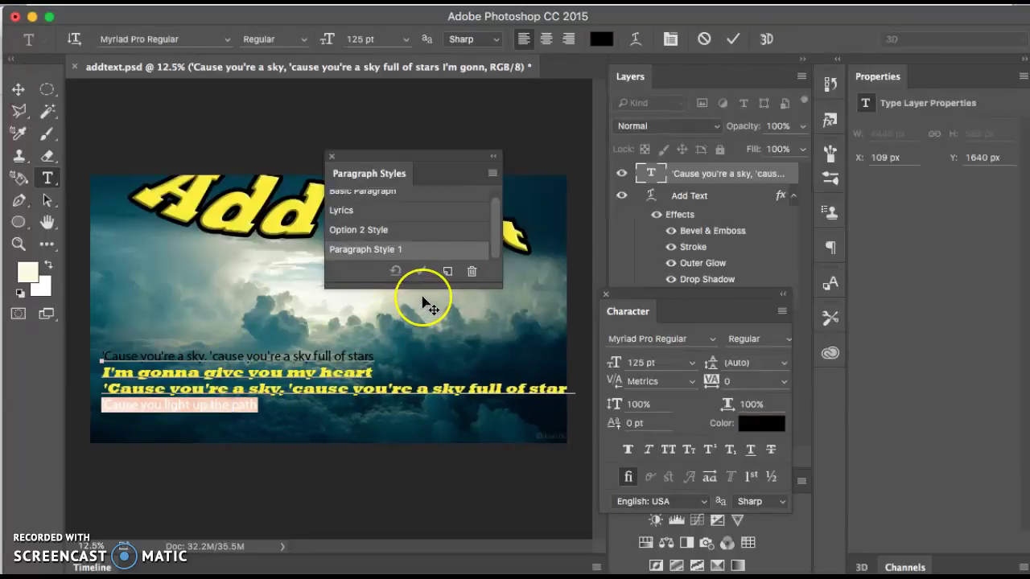
{"action": "key", "text": "super+shift+period"}
{"action": "key", "text": "super+shift+period"}
{"action": "key", "text": "super+shift+period"}
{"action": "key", "text": "super+shift+period"}
{"action": "key", "text": "super+shift+period"}
{"action": "key", "text": "super+shift+period"}
{"action": "key", "text": "super+shift+period"}
{"action": "key", "text": "super+shift+period"}
{"action": "key", "text": "super+shift+period"}
{"action": "key", "text": "super+shift+period"}
{"action": "key", "text": "super+shift+period"}
{"action": "key", "text": "super+shift+period"}
{"action": "key", "text": "super+shift+period"}
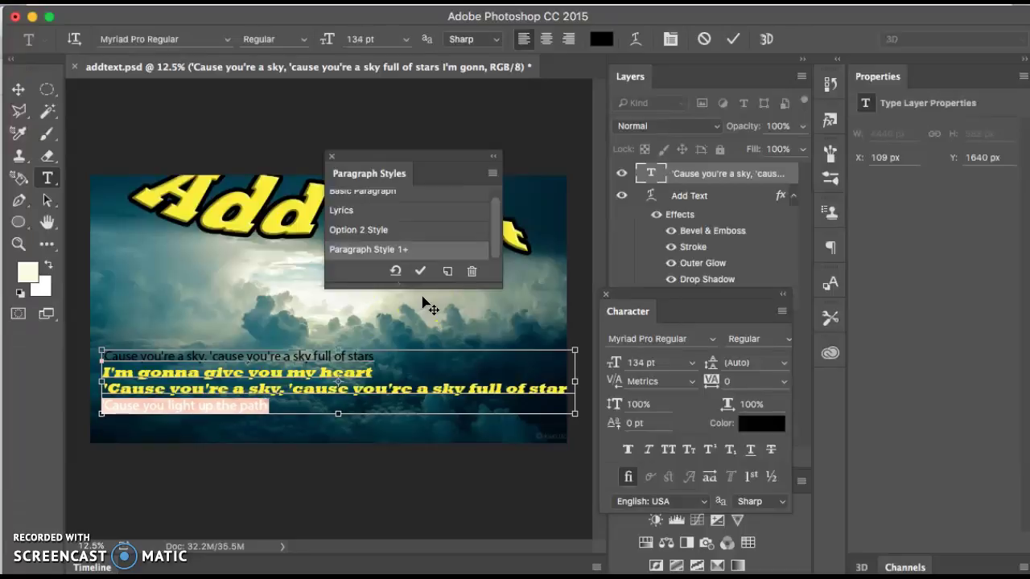
{"action": "key", "text": "super+shift+period"}
{"action": "key", "text": "super+shift+period"}
{"action": "key", "text": "super+shift+period"}
{"action": "key", "text": "super+shift+period"}
{"action": "key", "text": "super+shift+period"}
{"action": "key", "text": "super+shift+period"}
{"action": "key", "text": "super+shift+period"}
{"action": "key", "text": "super+shift+period"}
{"action": "key", "text": "super+shift+period"}
{"action": "key", "text": "super+shift+period"}
{"action": "key", "text": "super+shift+period"}
{"action": "key", "text": "super+shift+period"}
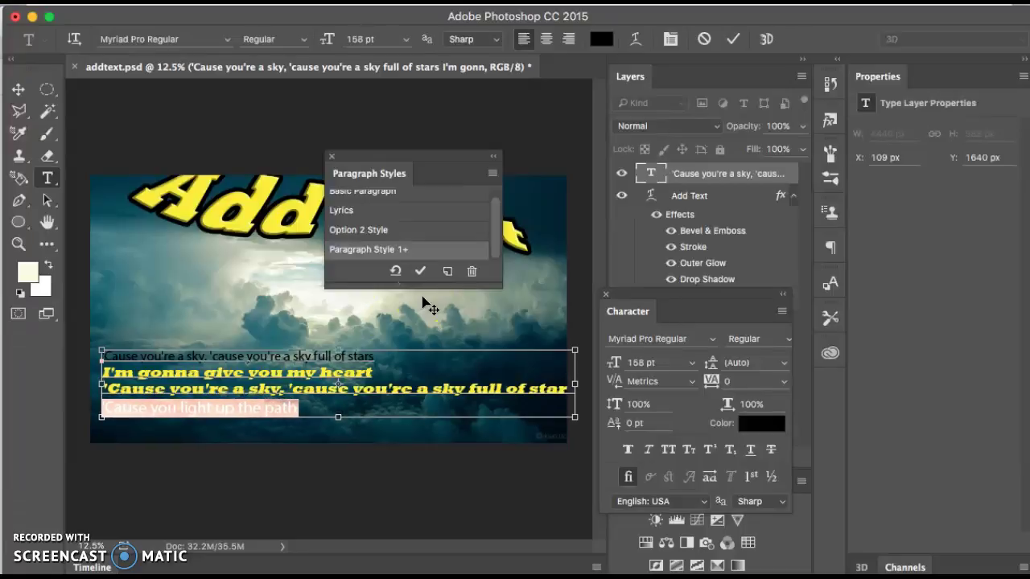
{"action": "key", "text": "super+shift+period"}
{"action": "key", "text": "super+shift+period"}
{"action": "key", "text": "super+shift+period"}
{"action": "key", "text": "super+shift+period"}
{"action": "key", "text": "super+shift+period"}
{"action": "key", "text": "super+shift+period"}
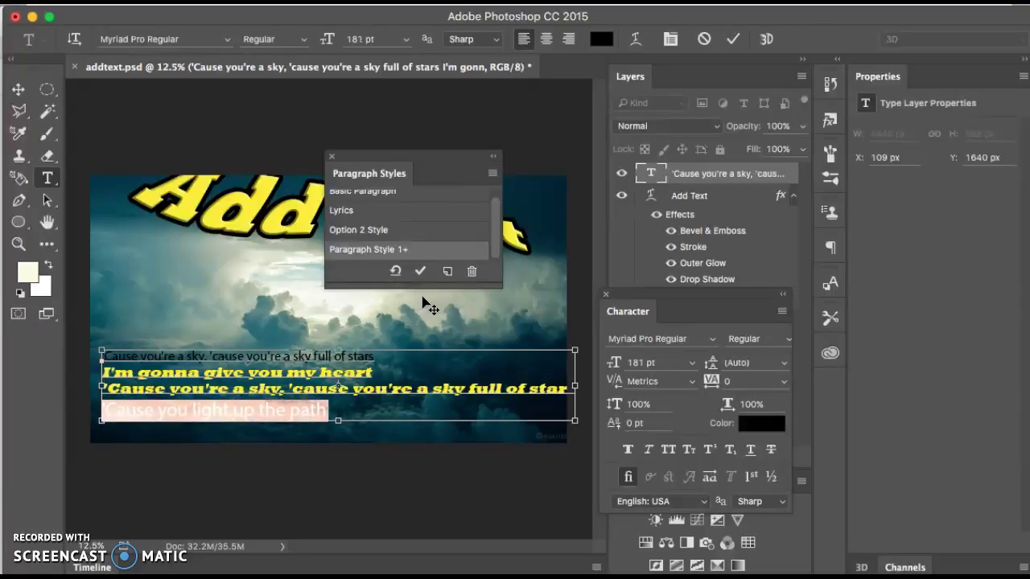
Step: Reselect the enlarged fourth lyrics line and clear its overrides of Paragraph Style 1
{"action": "left_click", "coordinate": [280, 414]}
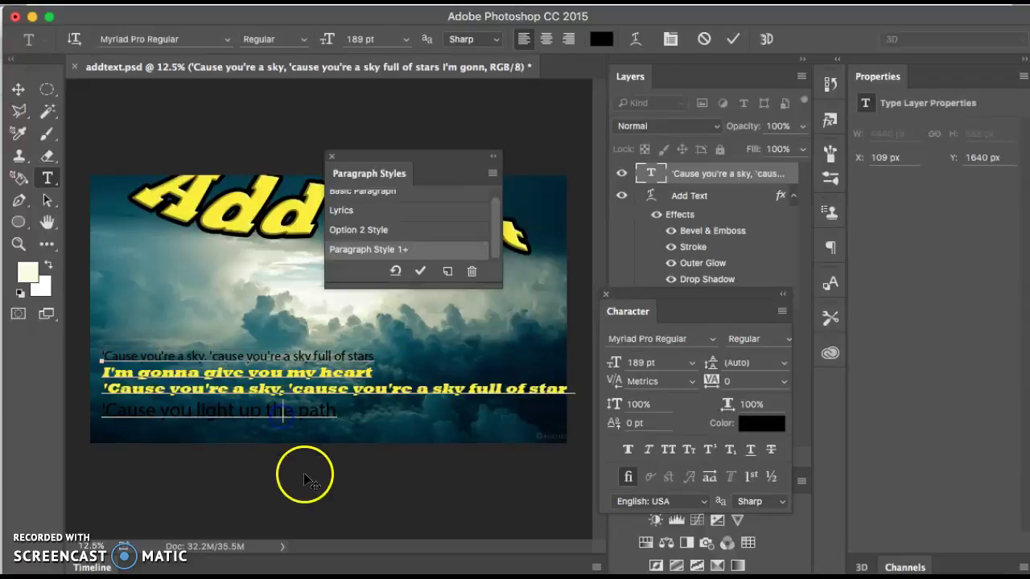
{"action": "triple_click", "coordinate": [232, 411]}
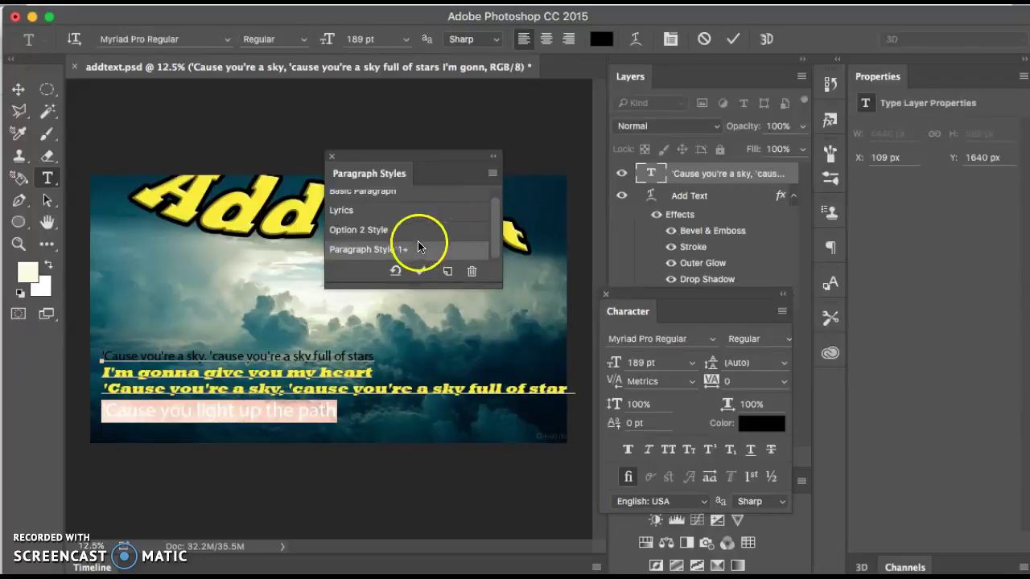
{"action": "left_click", "coordinate": [395, 272]}
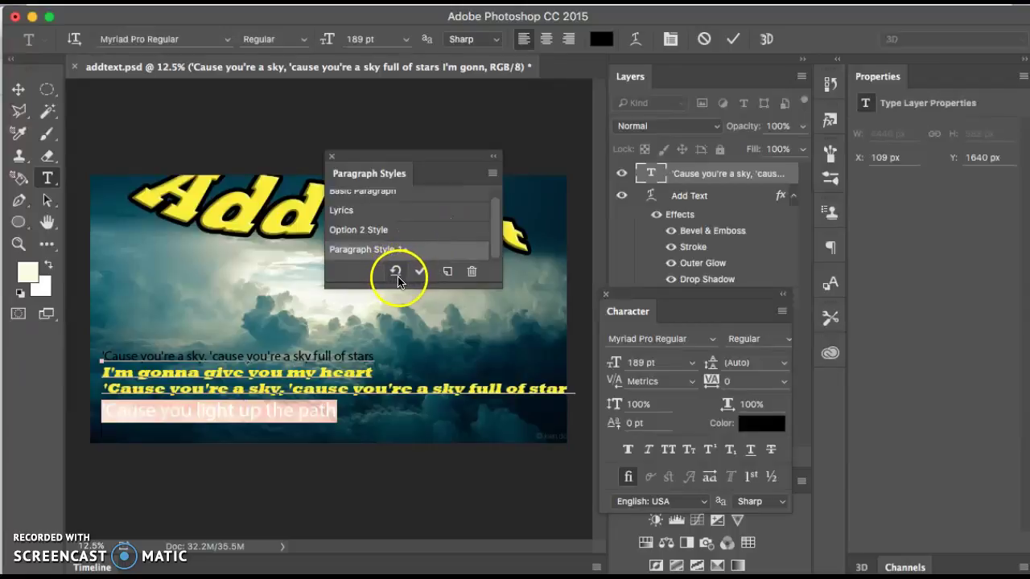
Step: Clear the fourth lyrics line's overrides of Paragraph Style 1, and enlarge its font size step by step to 178 pt
{"action": "left_click", "coordinate": [396, 273]}
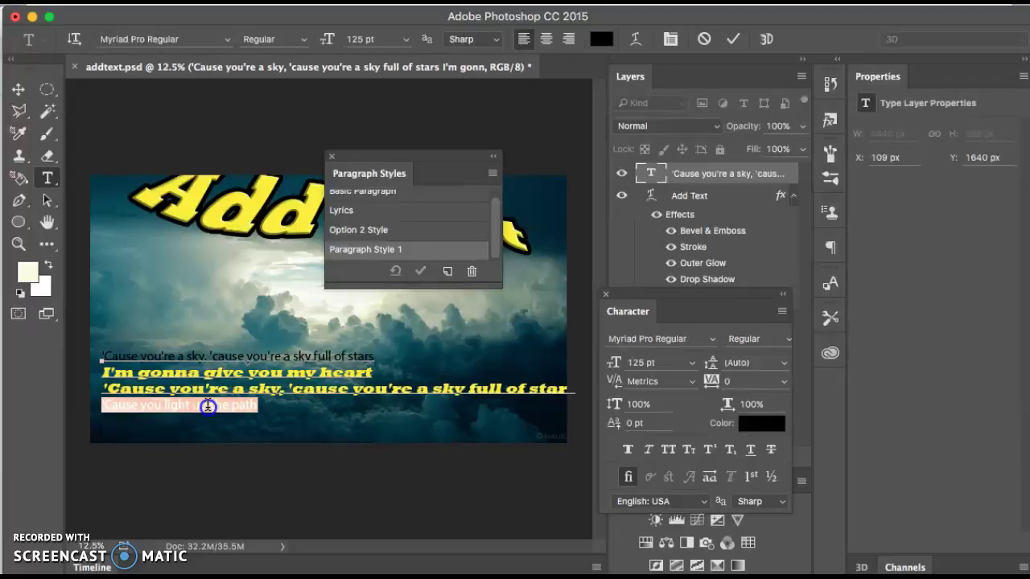
{"action": "left_click", "coordinate": [238, 407]}
{"action": "triple_click", "coordinate": [234, 402]}
{"action": "key", "text": "super+shift+period"}
{"action": "key", "text": "super+shift+period"}
{"action": "key", "text": "super+shift+period"}
{"action": "key", "text": "super+shift+period"}
{"action": "key", "text": "super+shift+period"}
{"action": "key", "text": "super+shift+period"}
{"action": "key", "text": "super+shift+period"}
{"action": "key", "text": "super+shift+period"}
{"action": "key", "text": "super+shift+period"}
{"action": "key", "text": "super+shift+period"}
{"action": "key", "text": "super+shift+period"}
{"action": "key", "text": "super+shift+period"}
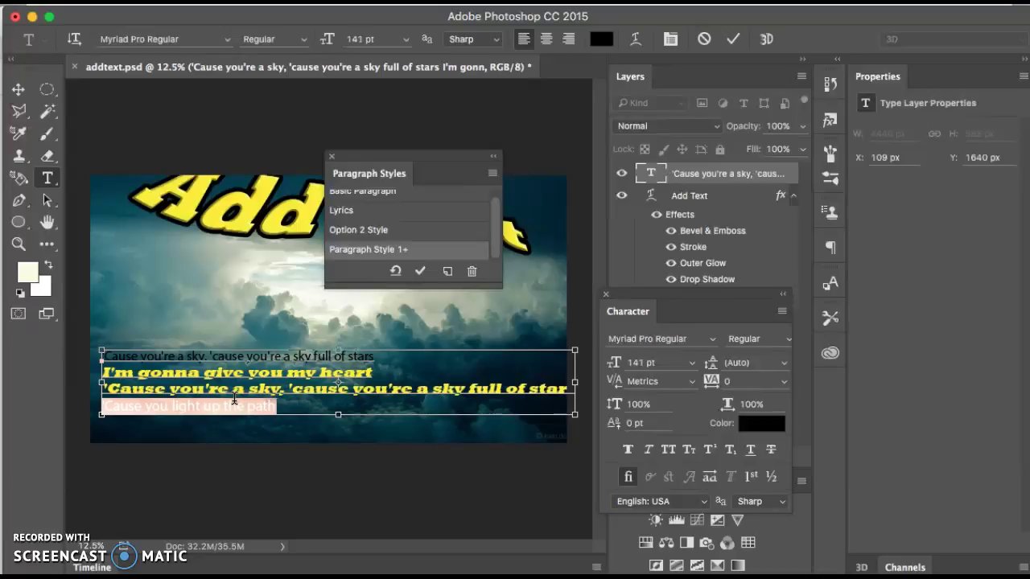
{"action": "key", "text": "super+shift+period"}
{"action": "key", "text": "super+shift+period"}
{"action": "key", "text": "super+shift+period"}
{"action": "key", "text": "super+shift+period"}
{"action": "key", "text": "super+shift+period"}
{"action": "key", "text": "super+shift+period"}
{"action": "key", "text": "super+shift+period"}
{"action": "key", "text": "super+shift+period"}
{"action": "key", "text": "super+shift+period"}
{"action": "key", "text": "super+shift+period"}
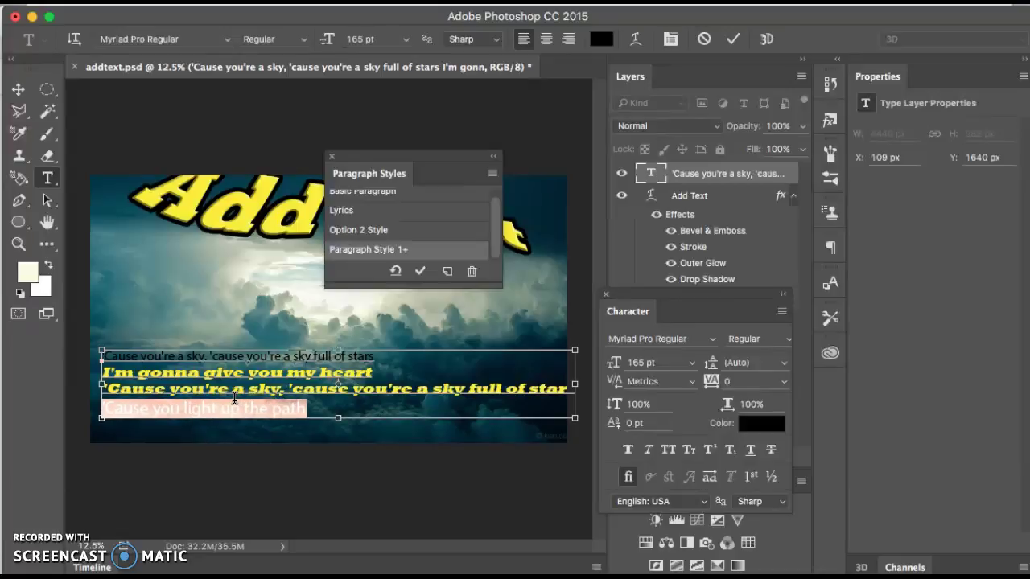
Step: Set Paragraph Style 1's text color to light cyan (#99f2f8) and accept the style options
{"action": "left_click", "coordinate": [314, 344]}
{"action": "double_click", "coordinate": [425, 249]}
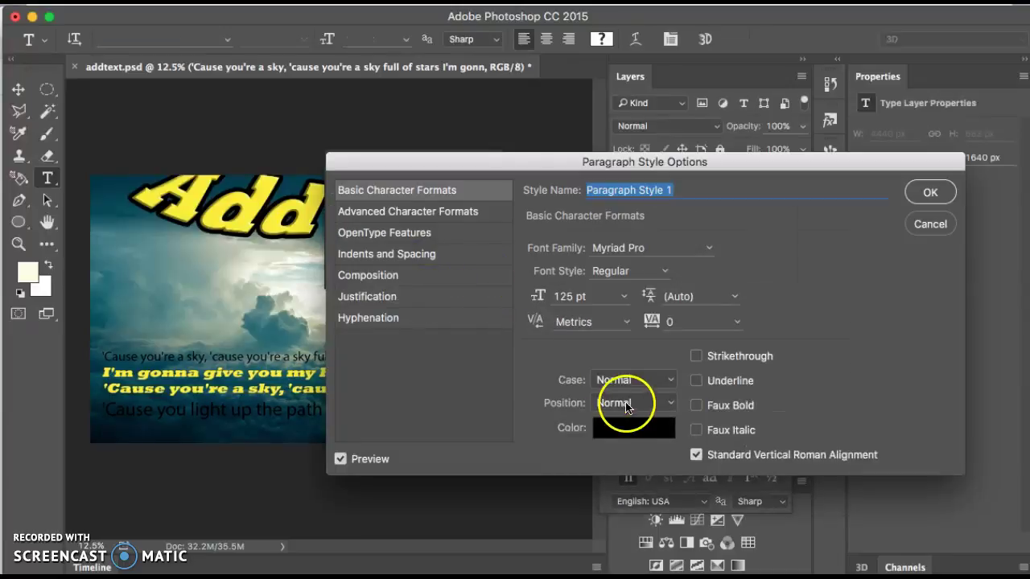
{"action": "left_click", "coordinate": [633, 428]}
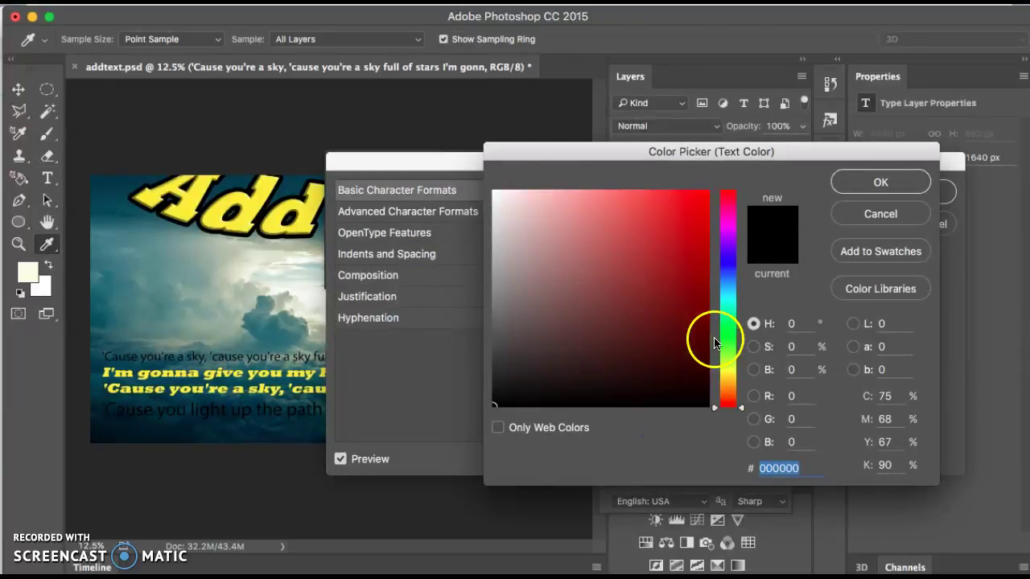
{"action": "left_click_drag", "start_coordinate": [742, 412], "coordinate": [726, 299]}
{"action": "left_click", "coordinate": [575, 195]}
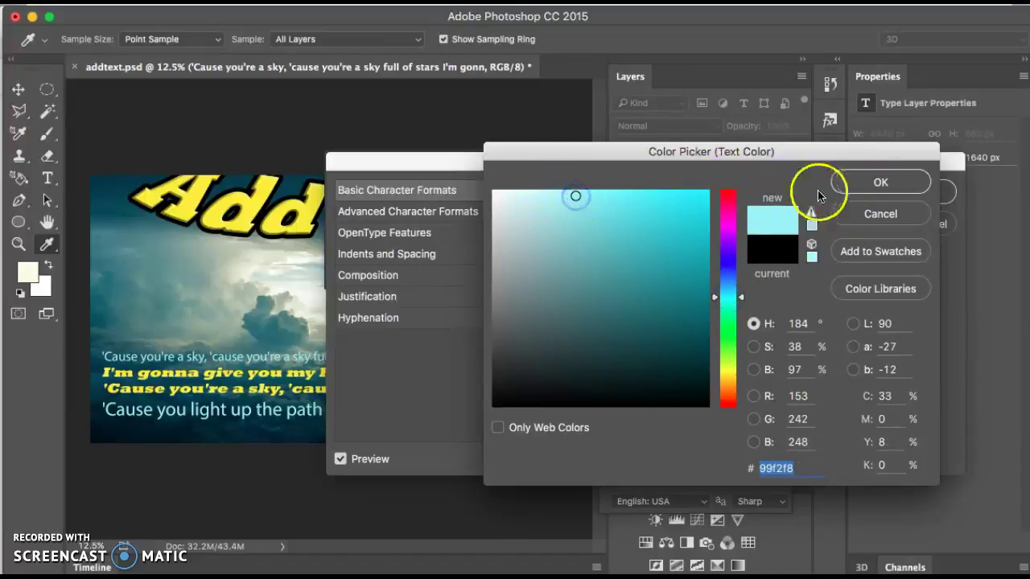
{"action": "left_click", "coordinate": [868, 184]}
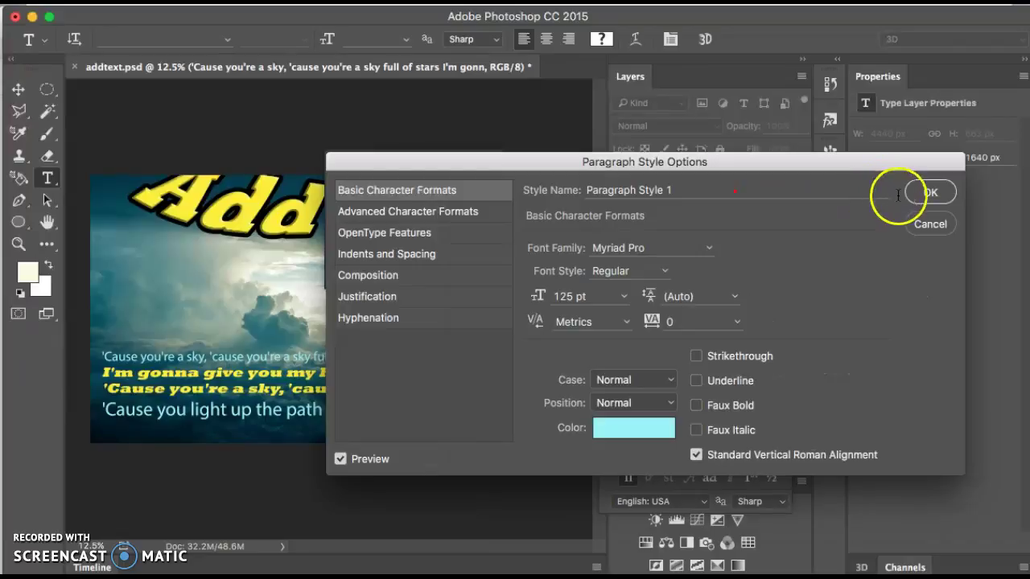
{"action": "left_click", "coordinate": [928, 193]}
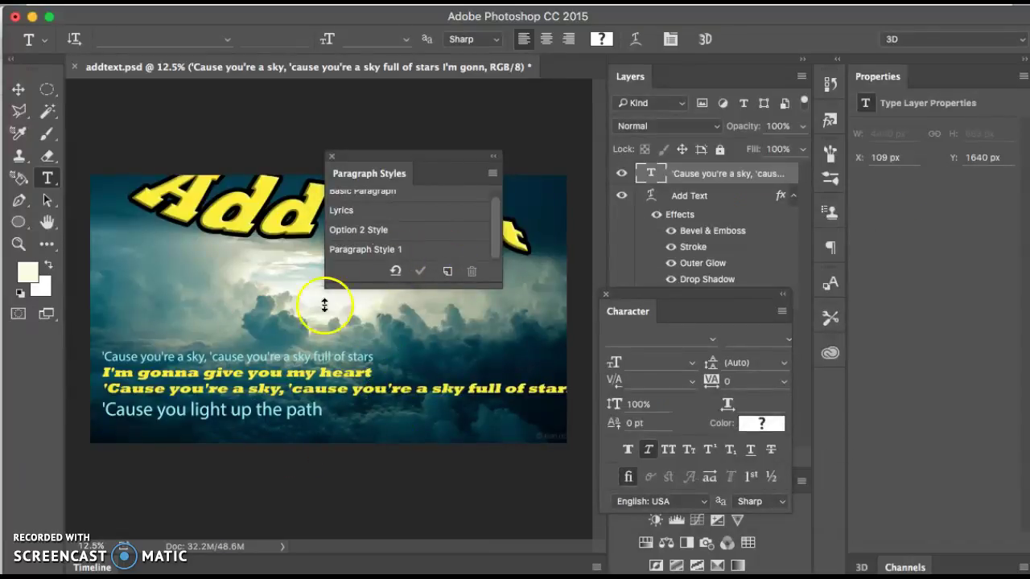
Step: Examine the paragraph styles assigned to the fourth lyrics line and a yellow lyrics line, moving the Paragraph Styles window clear of the artwork
{"action": "left_click", "coordinate": [220, 412]}
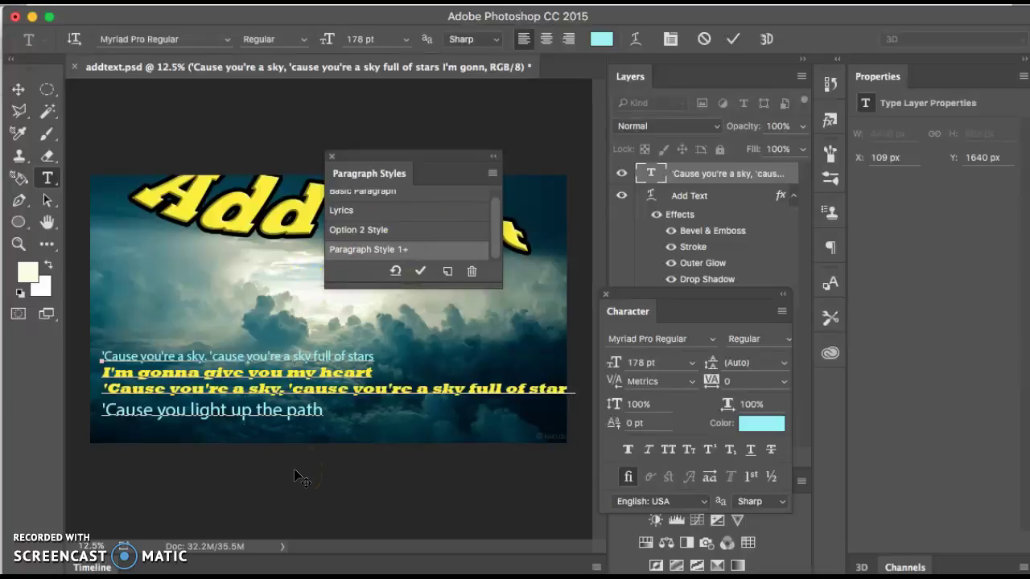
{"action": "left_click_drag", "start_coordinate": [387, 161], "coordinate": [443, 125]}
{"action": "left_click", "coordinate": [310, 373]}
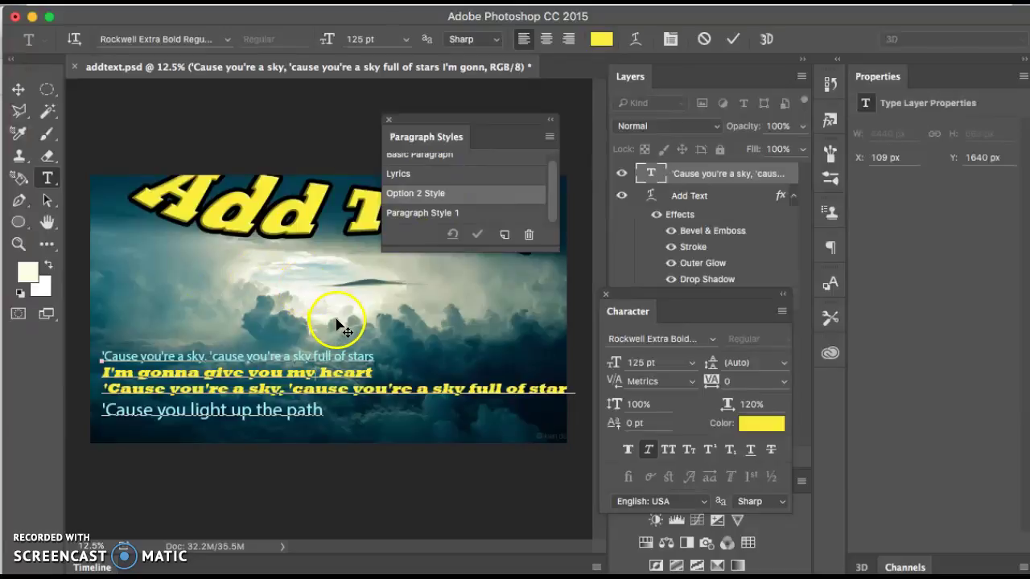
{"action": "left_click_drag", "start_coordinate": [462, 121], "coordinate": [498, 116]}
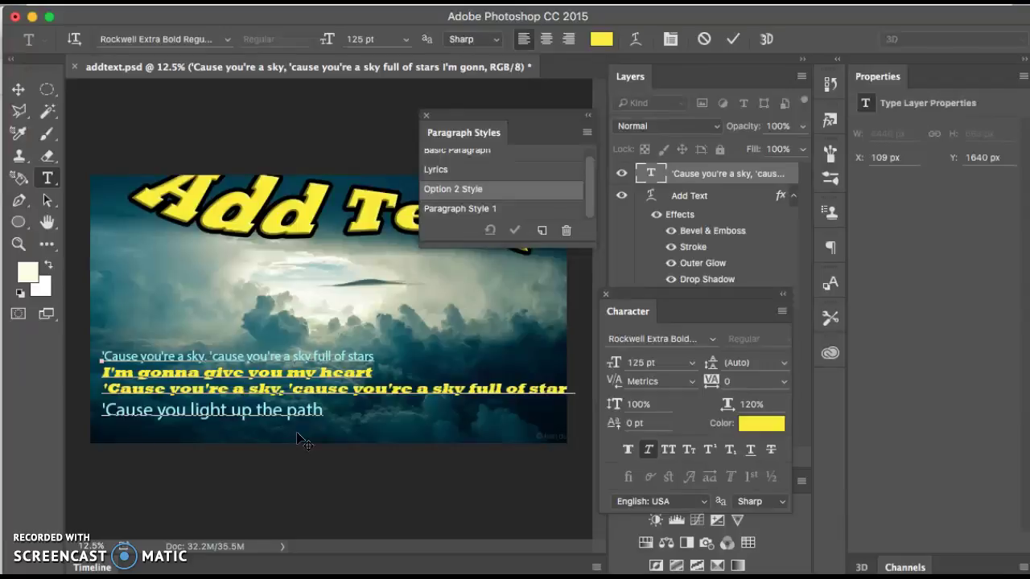
{"action": "left_click", "coordinate": [292, 433]}
{"action": "left_click", "coordinate": [116, 559]}
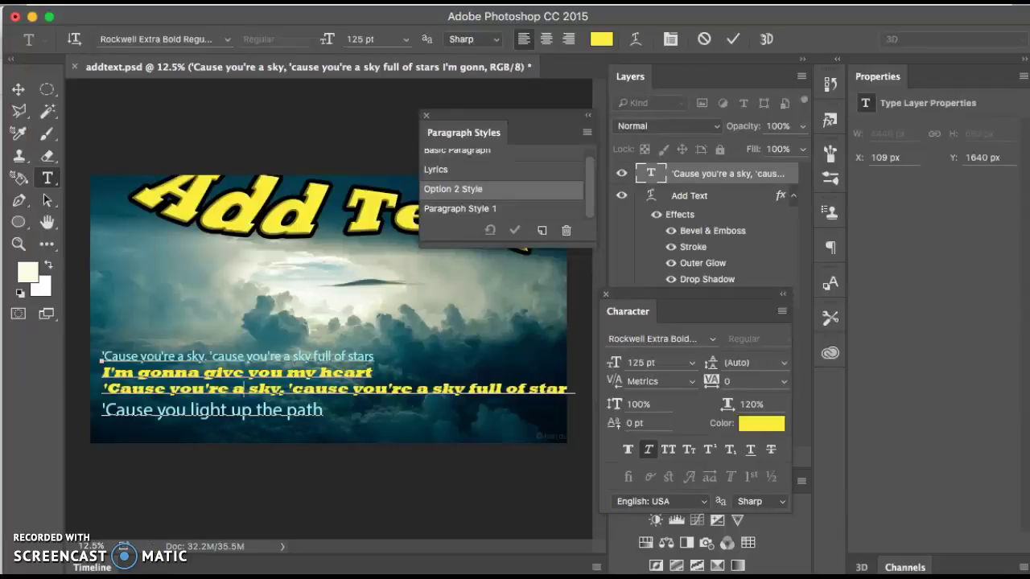